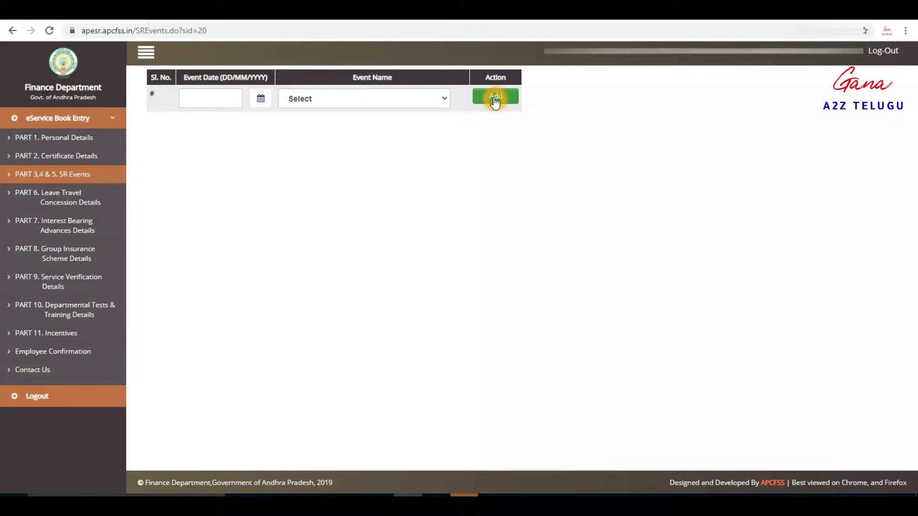
Step: Choose Appointment as the SR event name and enter 04/11/2010 as its event date
click(215, 98)
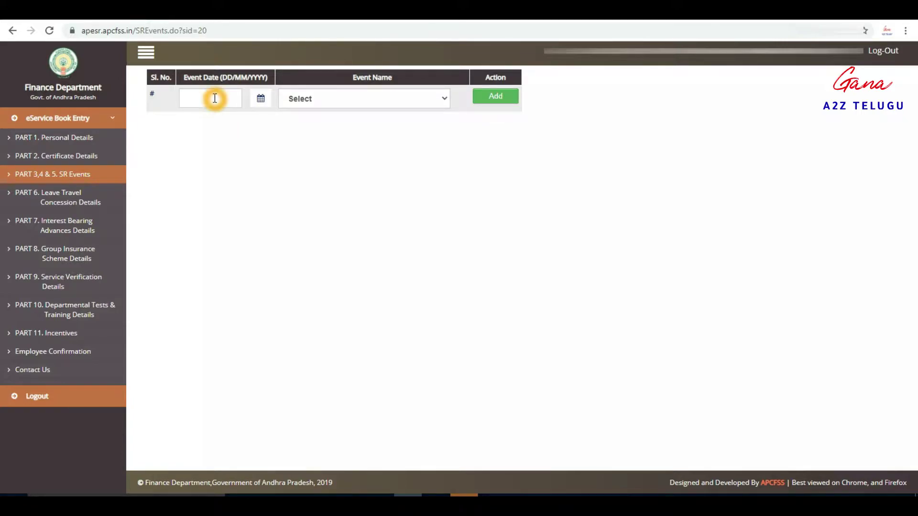
click(349, 103)
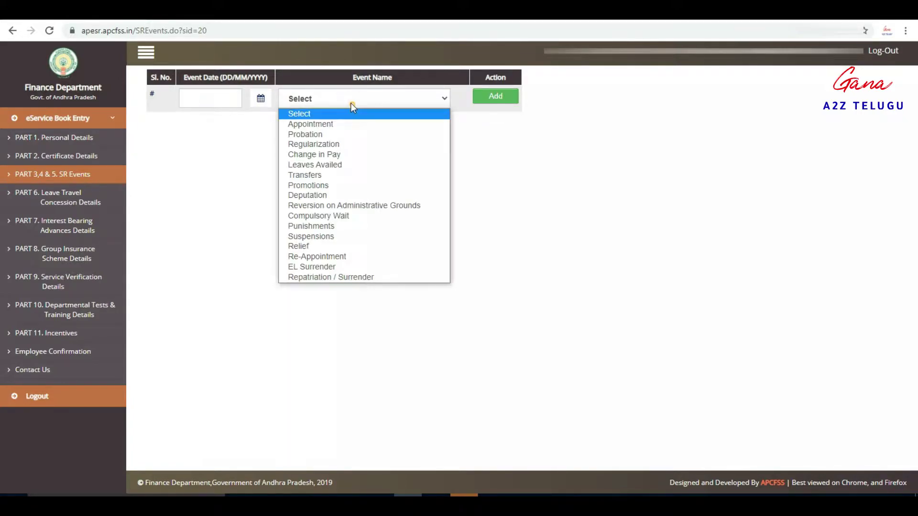
click(333, 125)
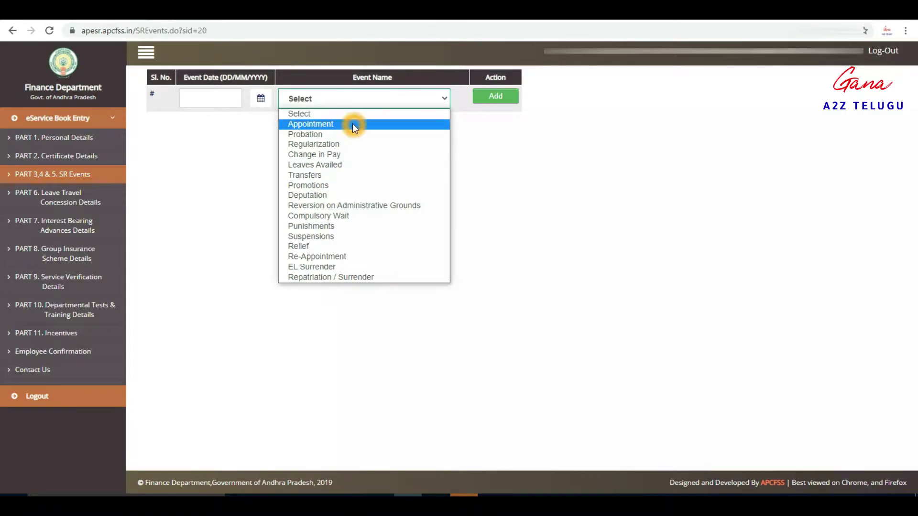
click(226, 99)
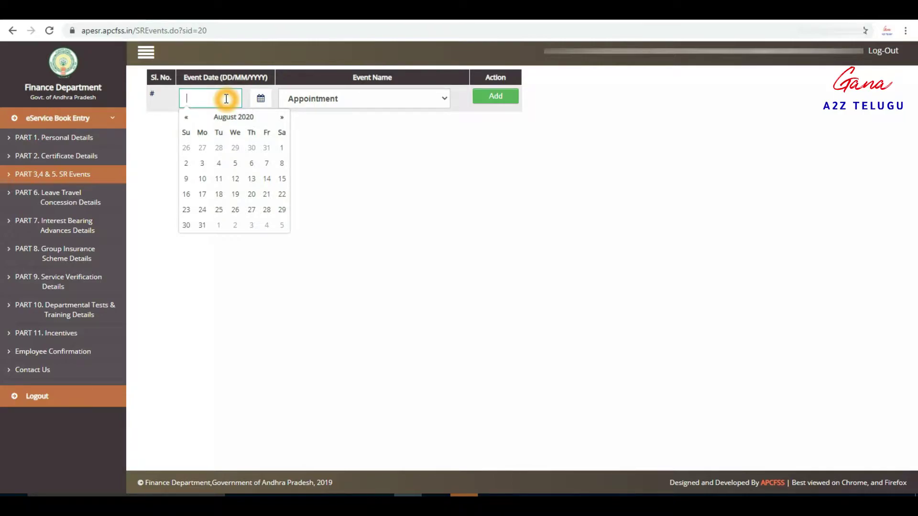
text(04/11/2010)
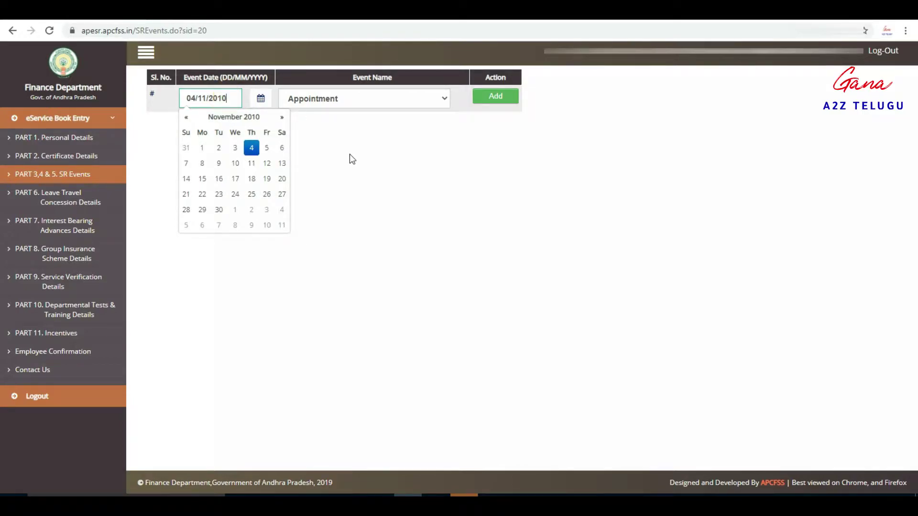
click(333, 131)
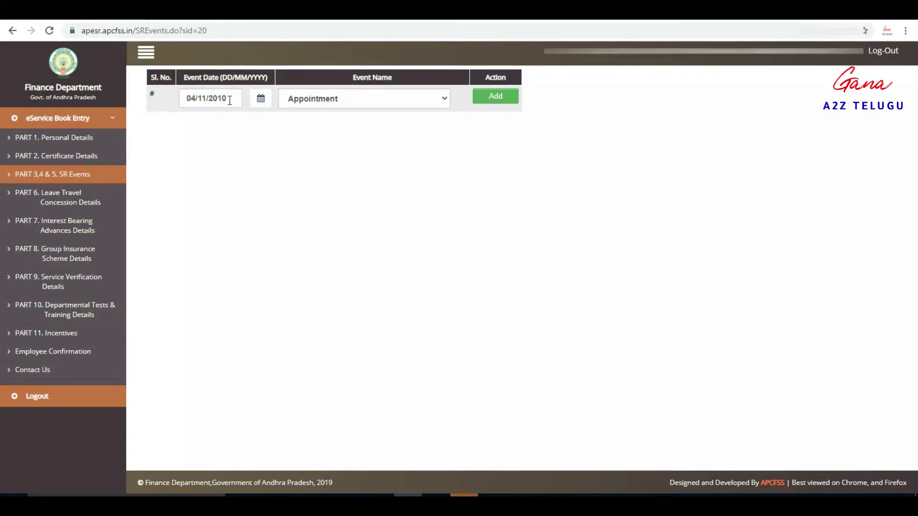
Step: Add the Appointment event to open its details form and list the appointment types
click(496, 97)
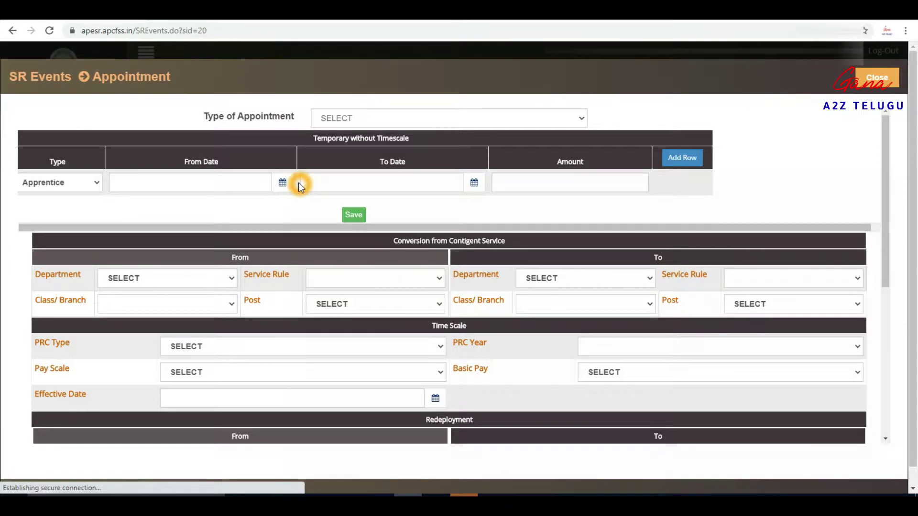
click(546, 168)
click(480, 118)
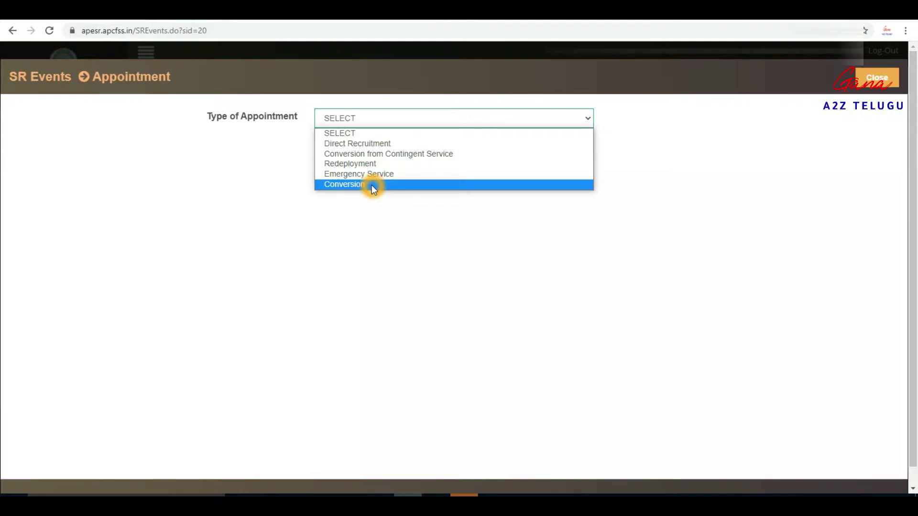
click(370, 144)
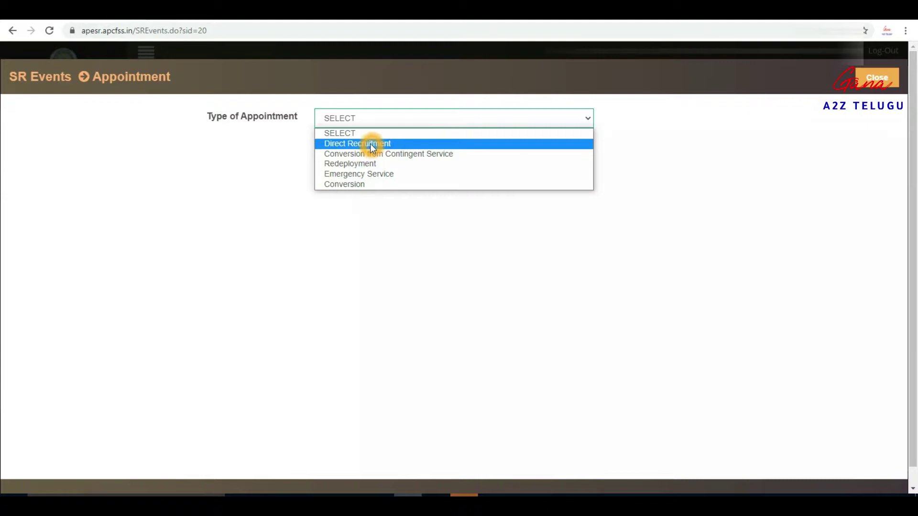
click(343, 144)
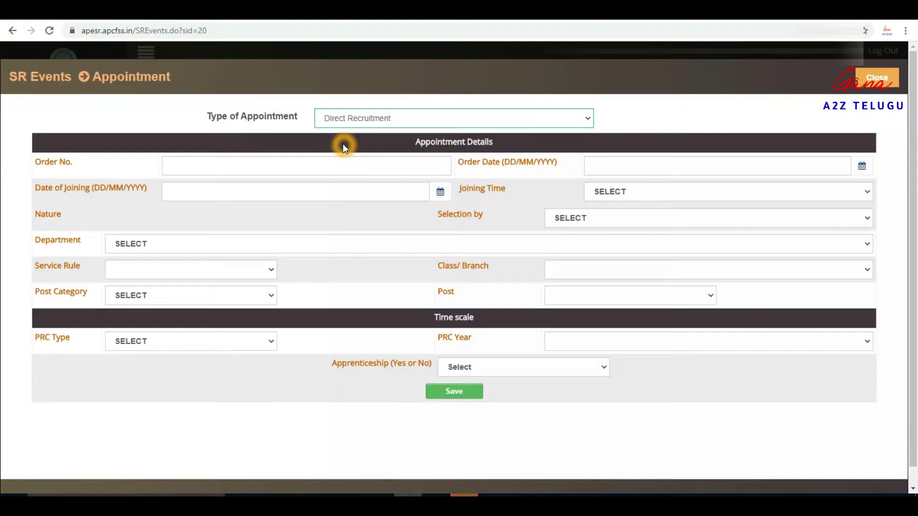
click(209, 165)
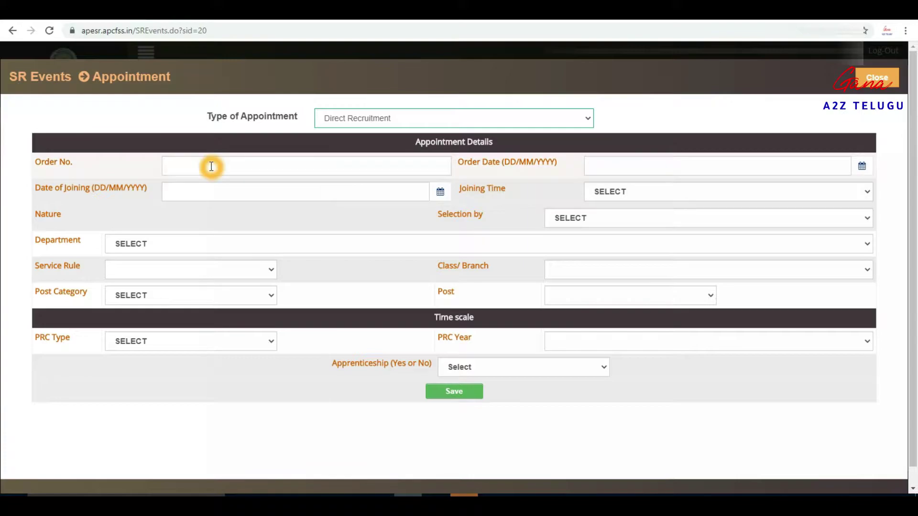
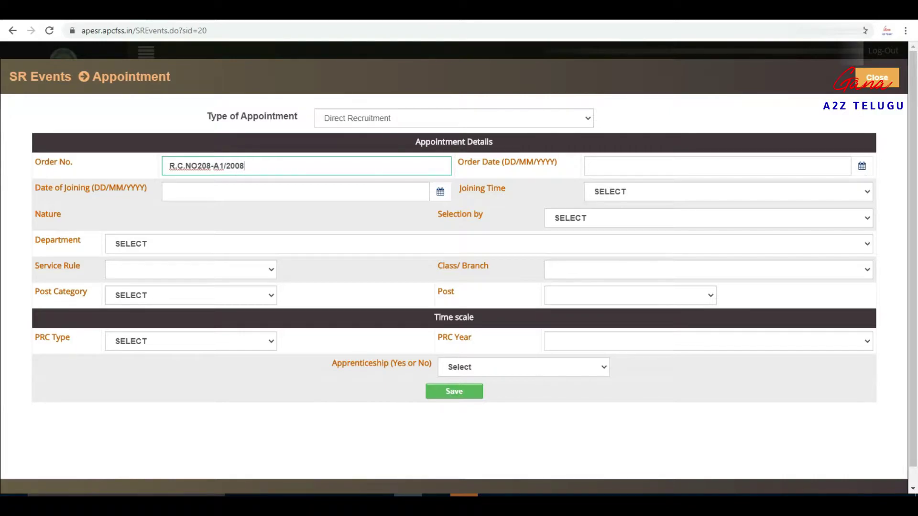
Step: Enter Order Date 04/11/2010, Date of Joining 06/11/2010 and Joining Time FN
click(587, 166)
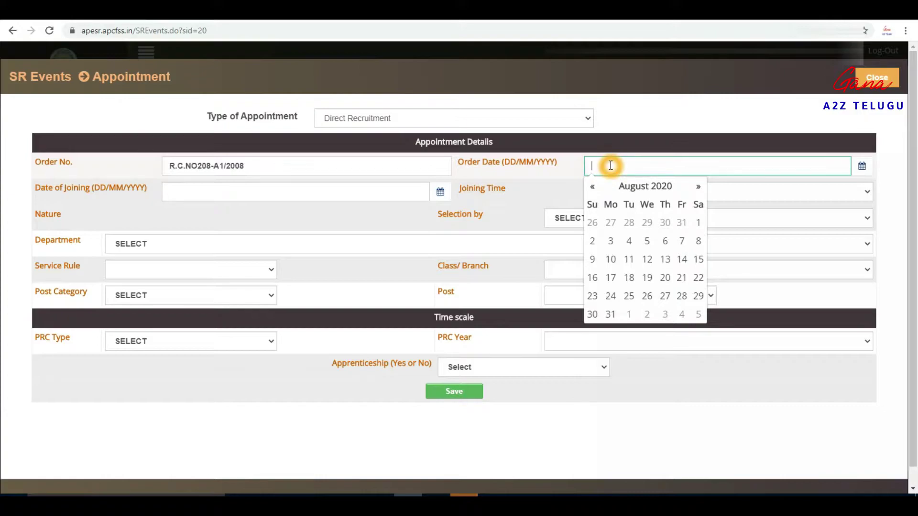
text(04/11/2010)
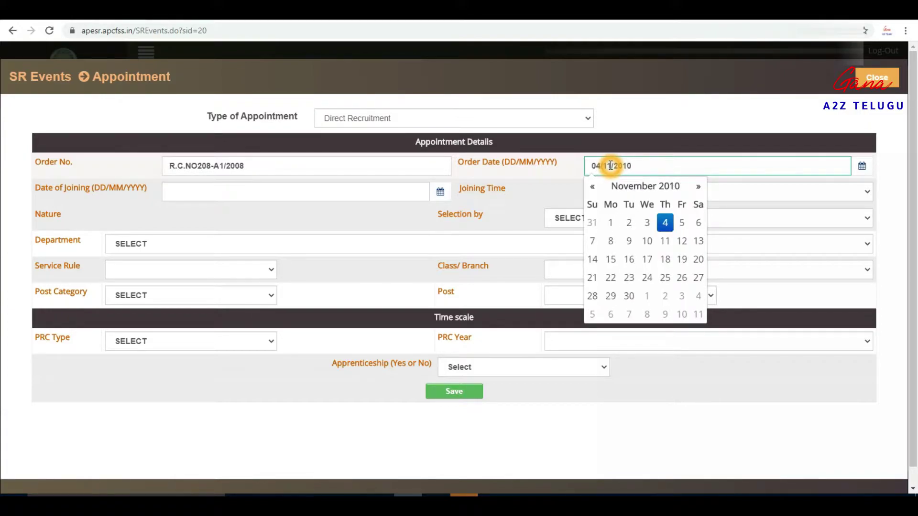
click(536, 183)
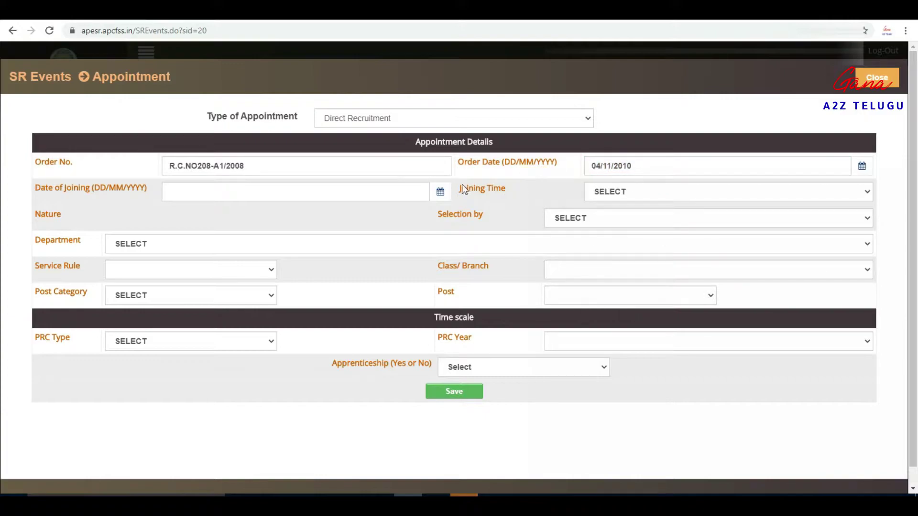
click(193, 192)
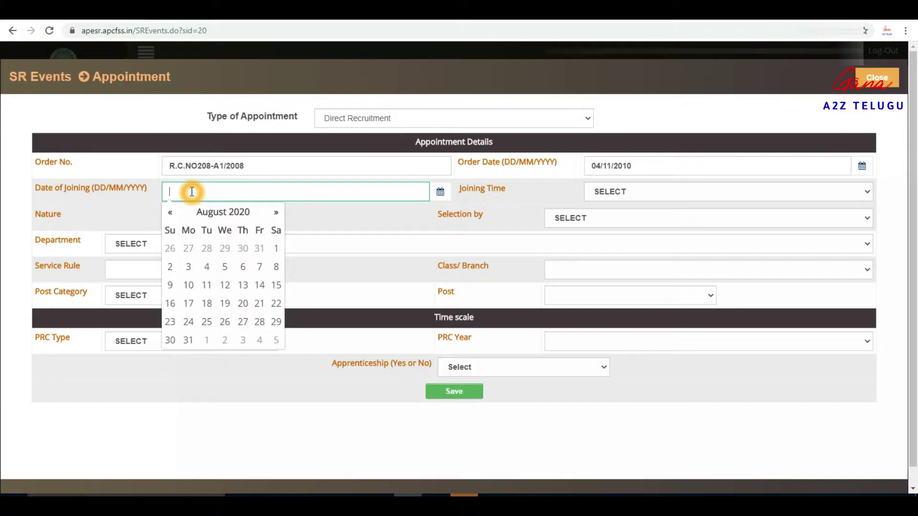
text(06/11/2010)
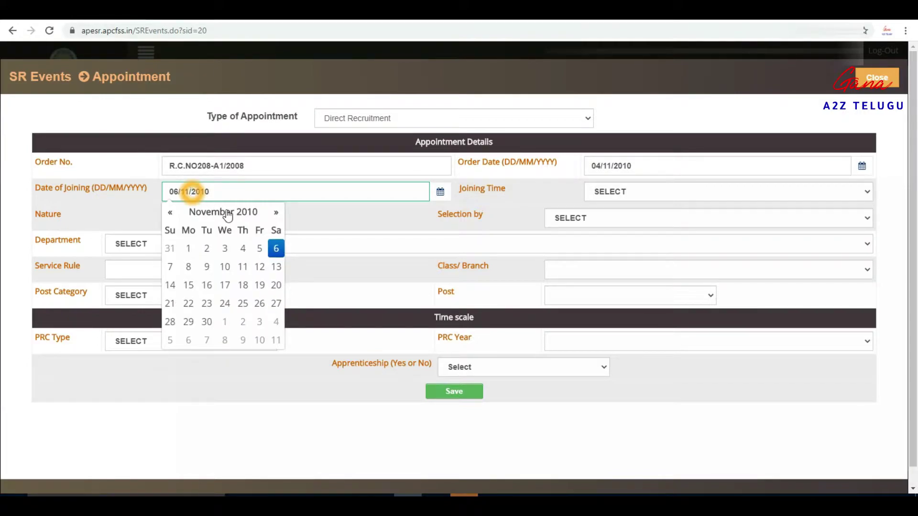
click(356, 221)
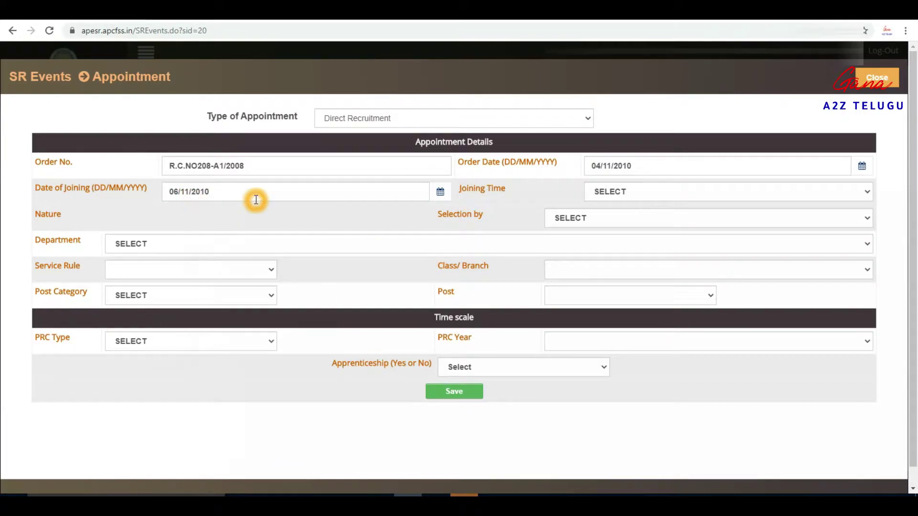
click(661, 191)
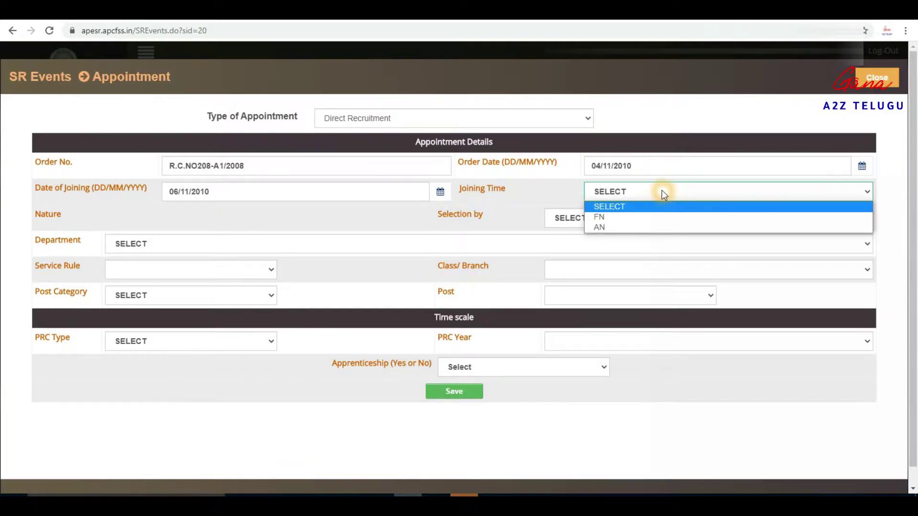
click(632, 217)
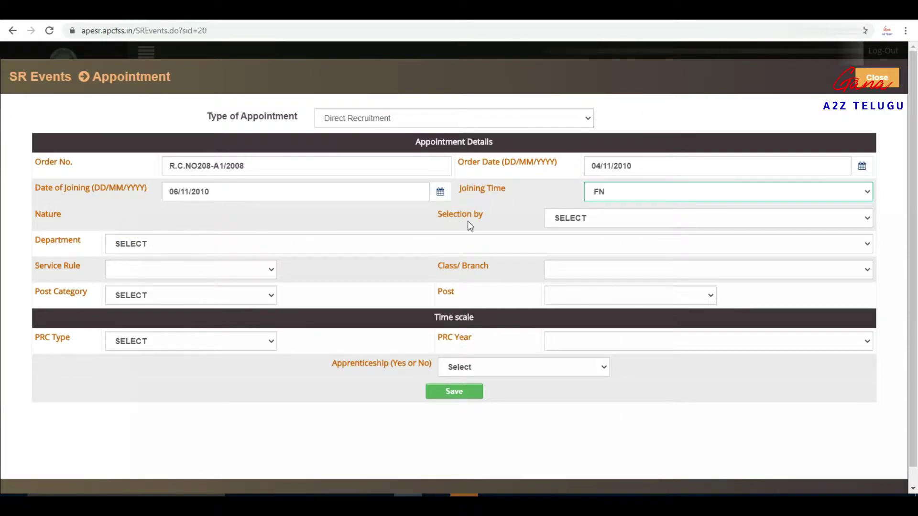
Step: Set Selection by to District Selection Commitee
click(600, 218)
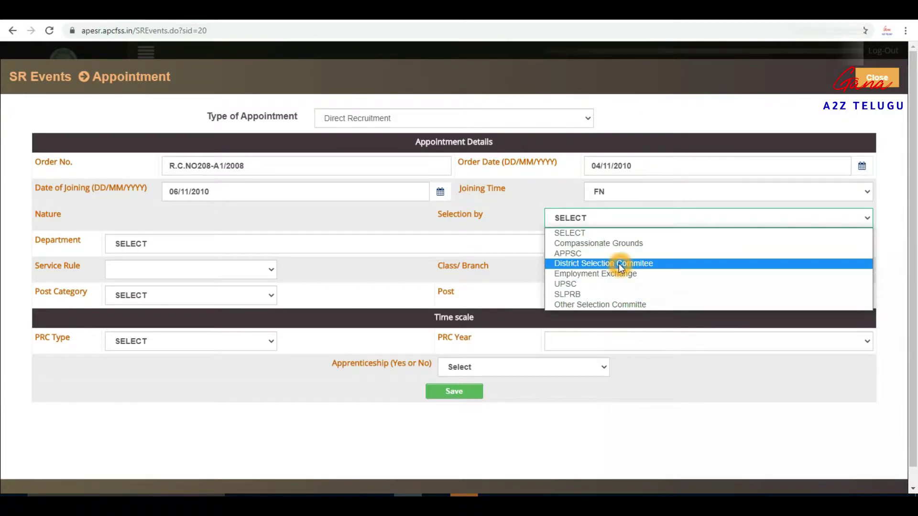
click(595, 266)
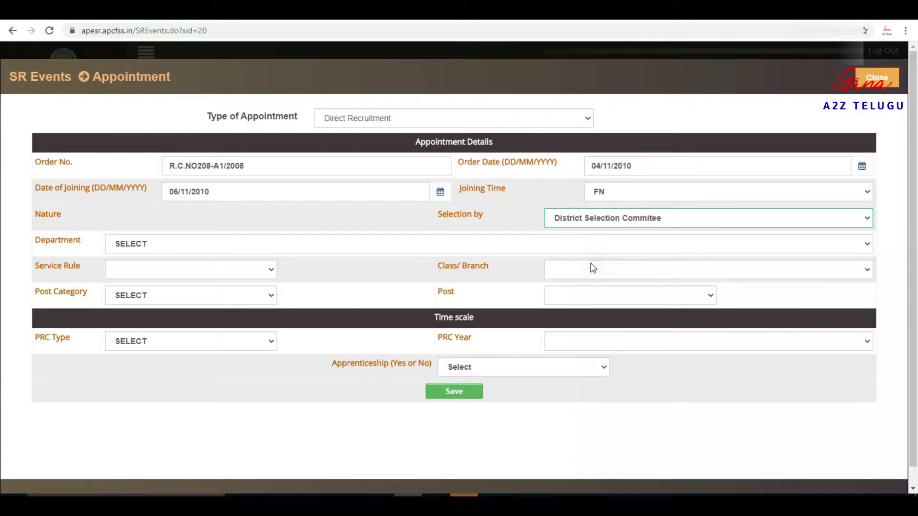
Step: Pick MAU02-MUNICIPAL ADMINISTRATION DEPARTMENT from the Department list
click(194, 244)
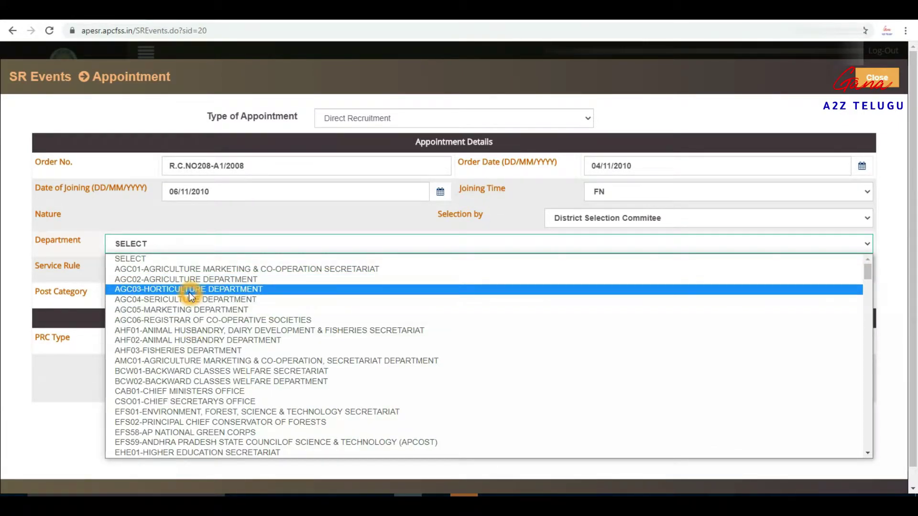
scroll(184, 381, down, 15)
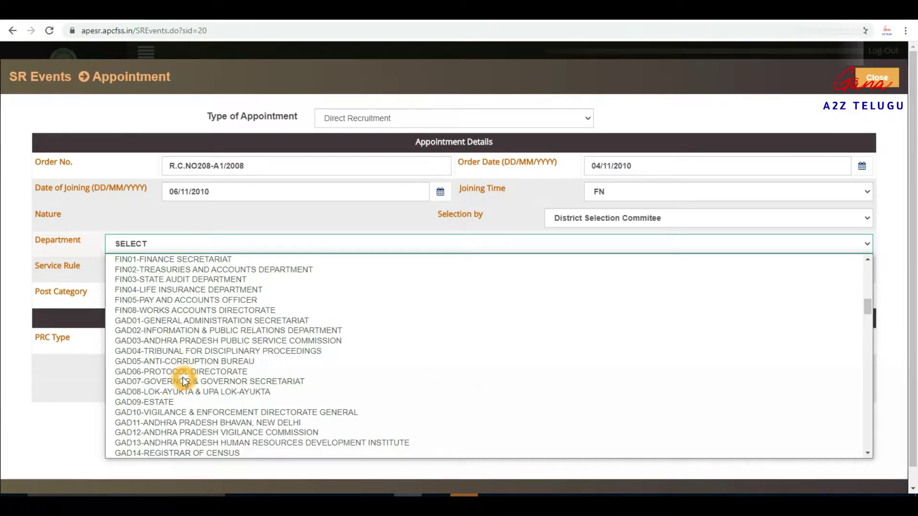
scroll(184, 381, down, 20)
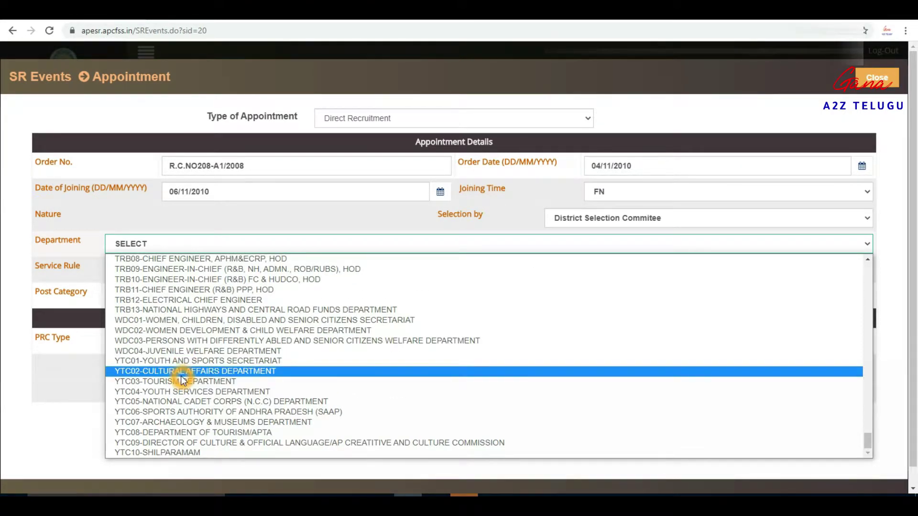
scroll(184, 381, up, 10)
scroll(184, 381, down, 5)
scroll(184, 381, up, 10)
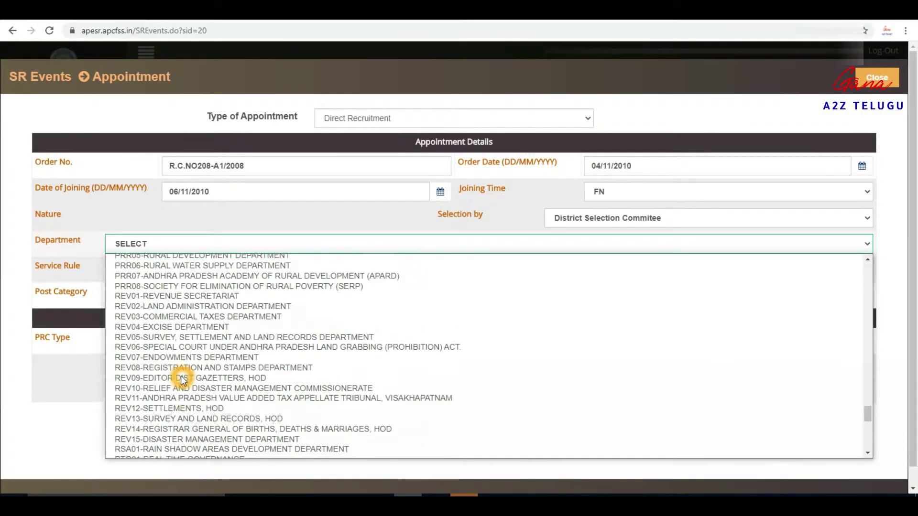
scroll(182, 380, up, 15)
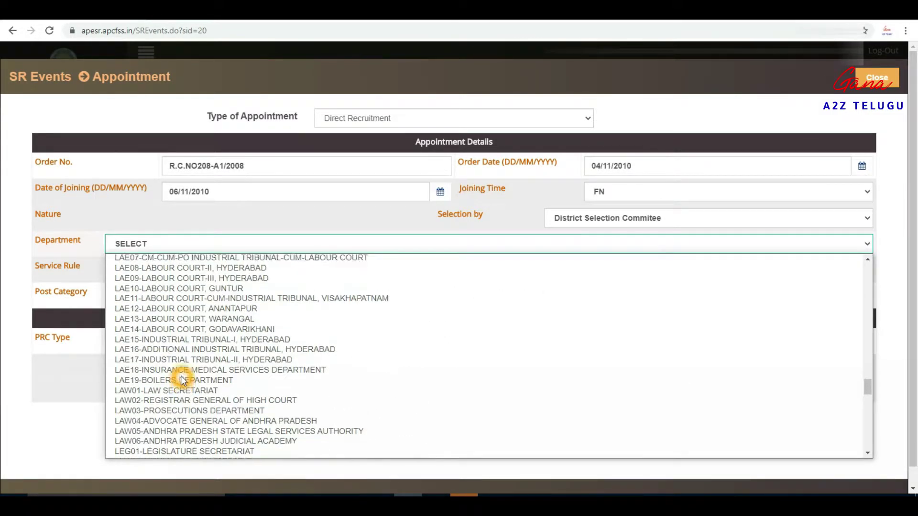
scroll(182, 380, up, 5)
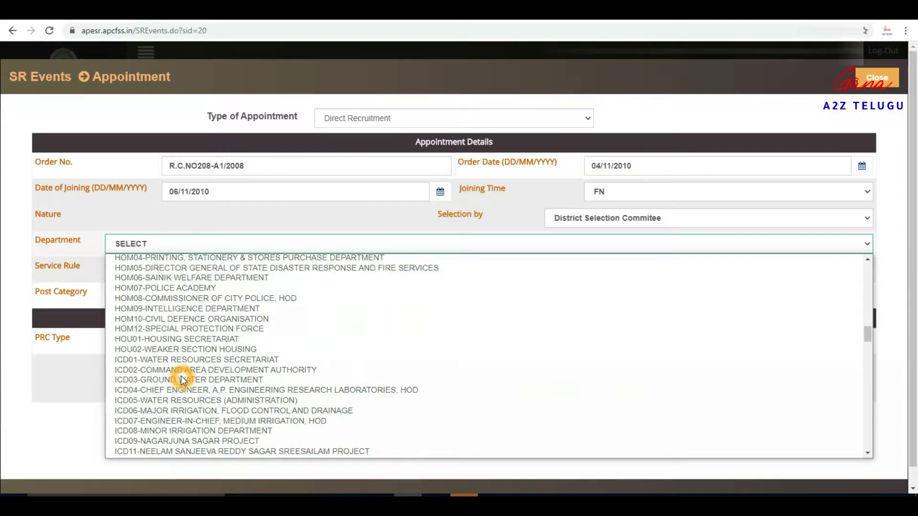
scroll(183, 379, up, 10)
scroll(183, 380, up, 15)
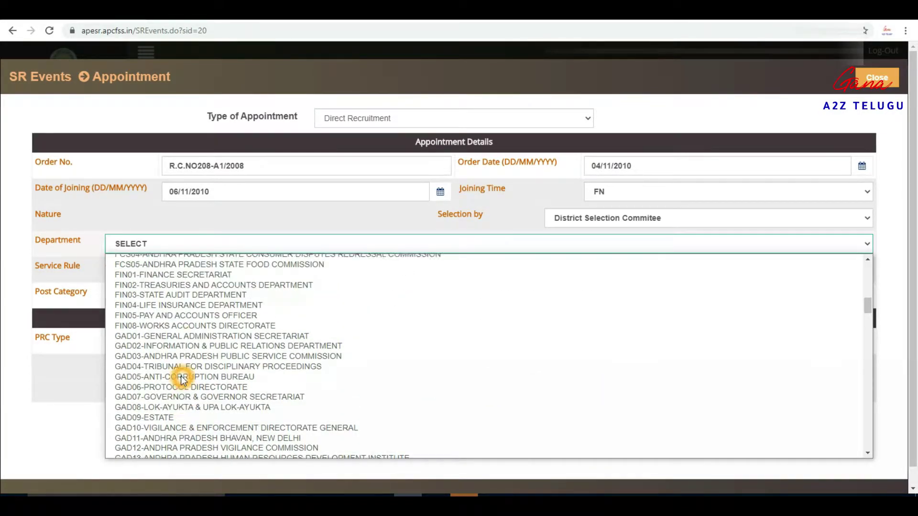
scroll(183, 380, up, 3)
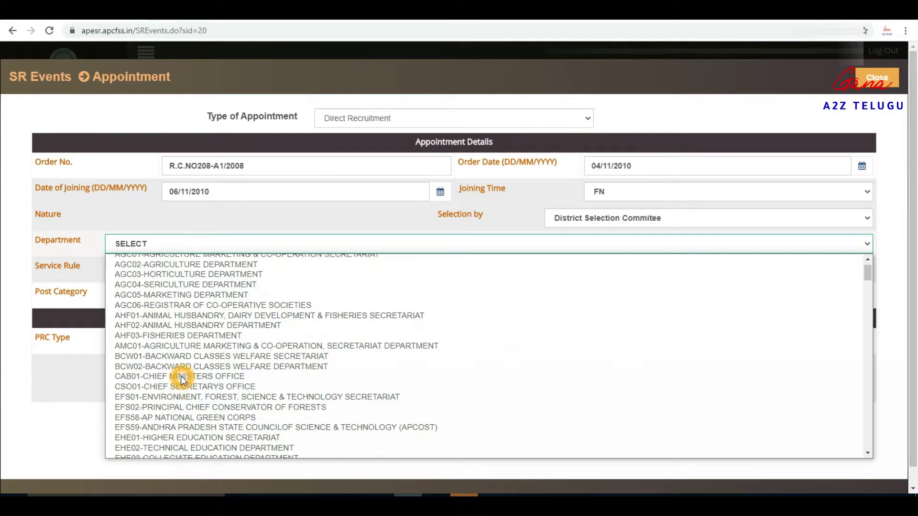
scroll(183, 380, up, 1)
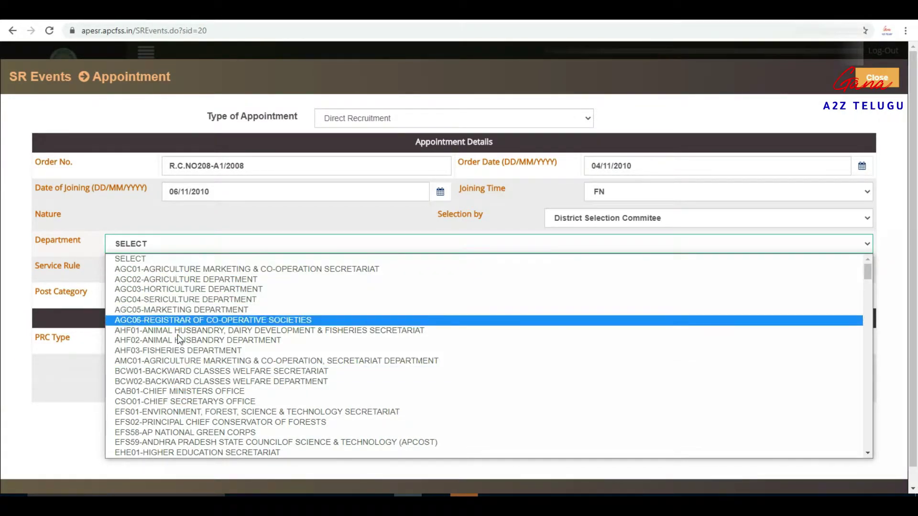
scroll(182, 368, down, 3)
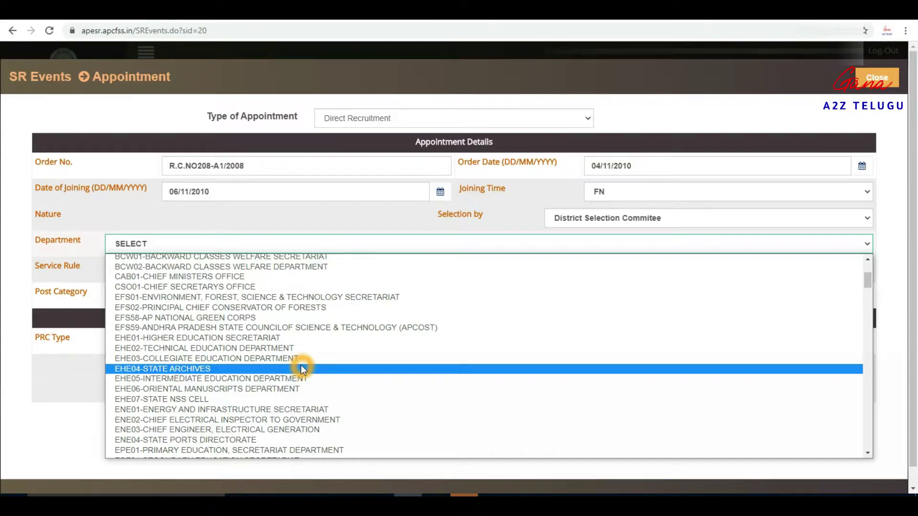
scroll(286, 373, down, 3)
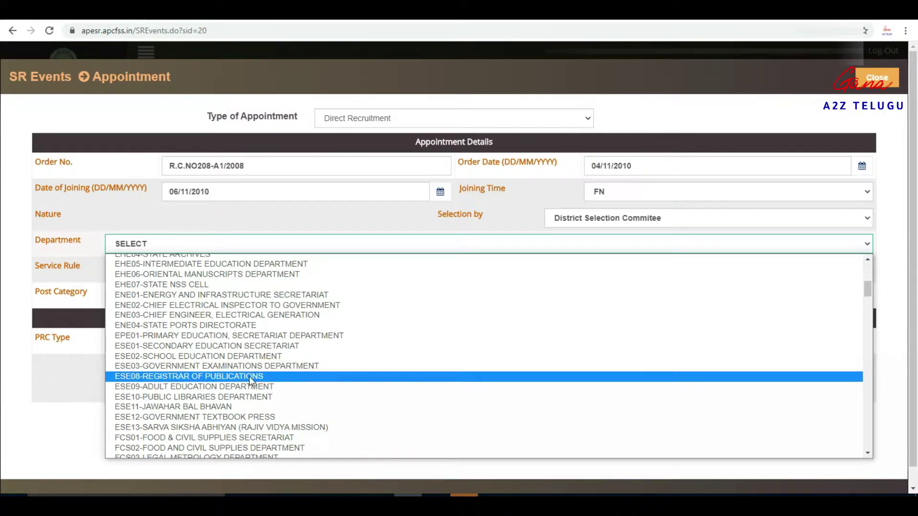
scroll(249, 378, down, 3)
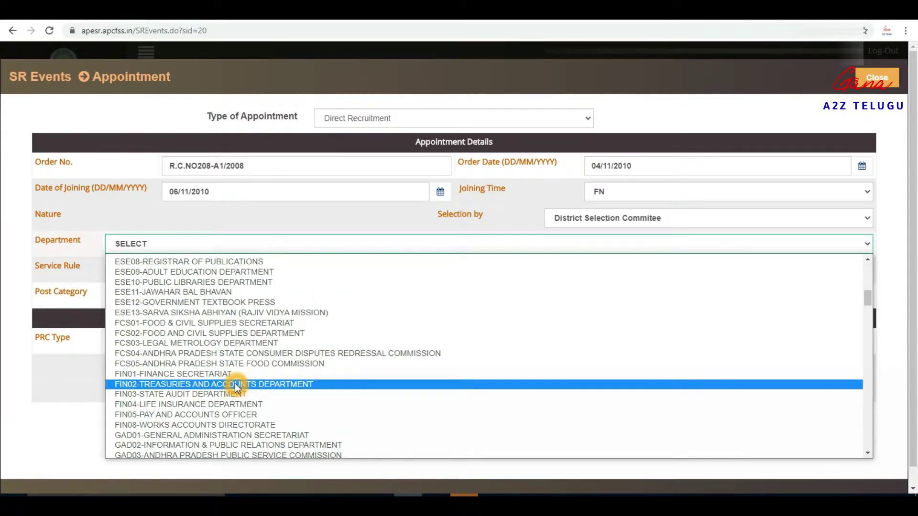
scroll(234, 387, down, 3)
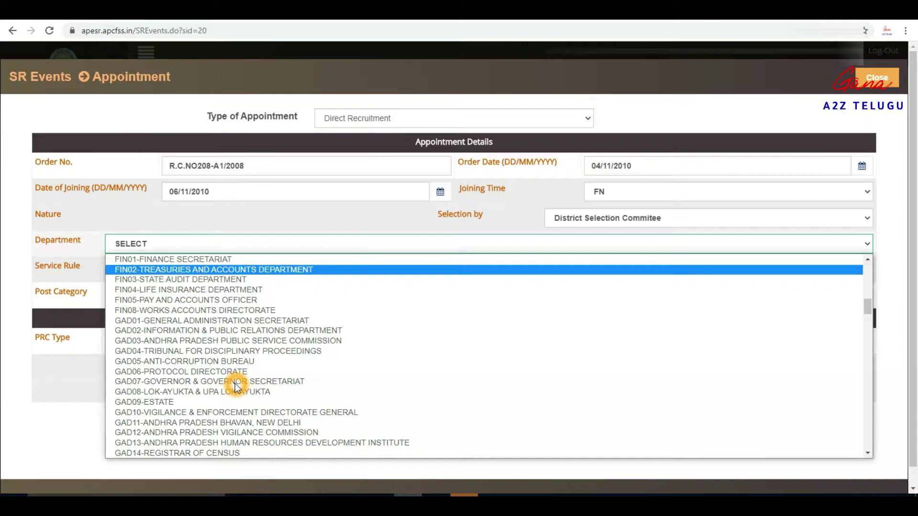
key(m)
key(Down)
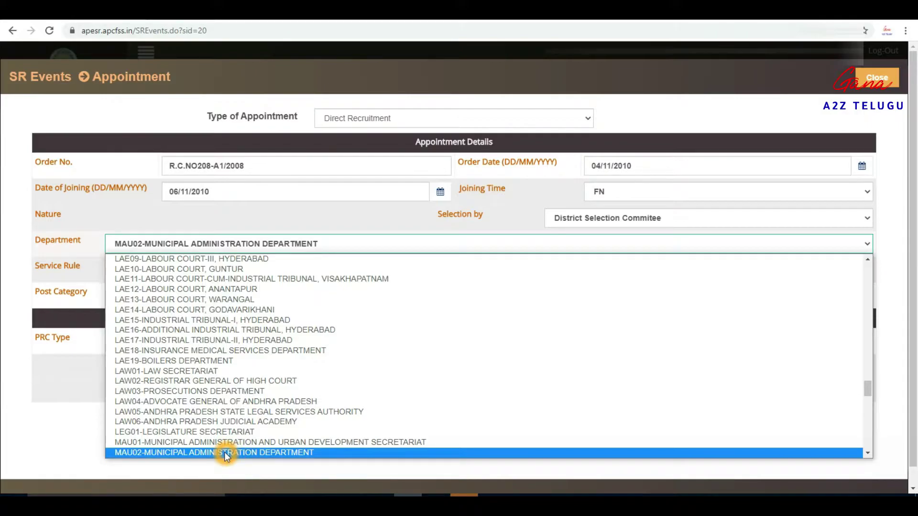
click(209, 454)
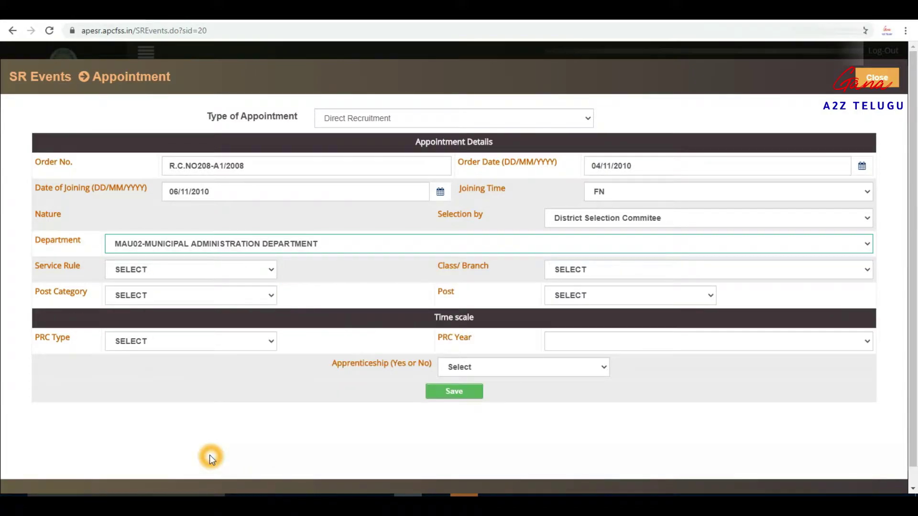
Step: Set Service Rule to MAU02S04 and Class/Branch to III
click(173, 272)
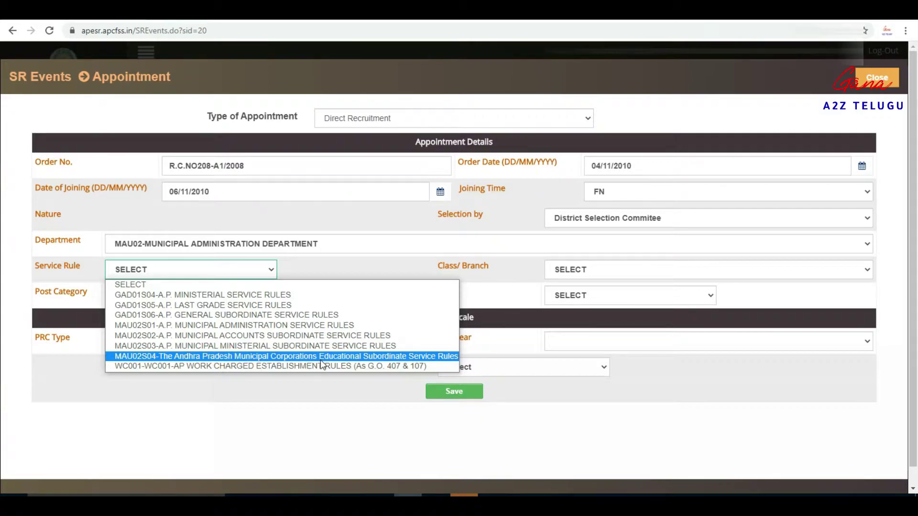
click(418, 361)
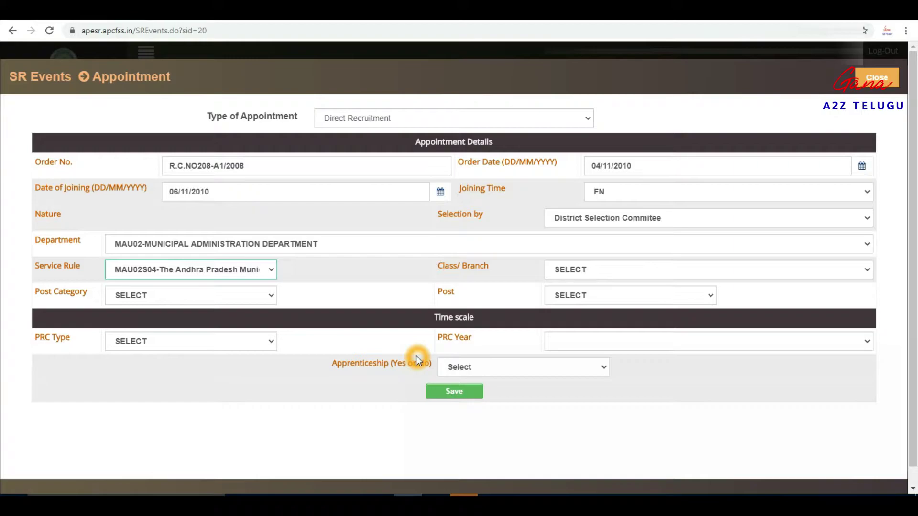
click(608, 270)
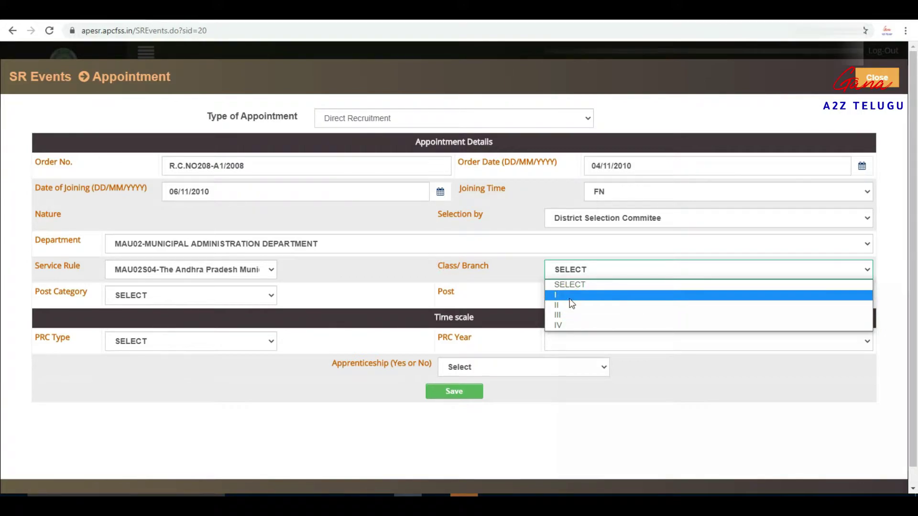
click(566, 317)
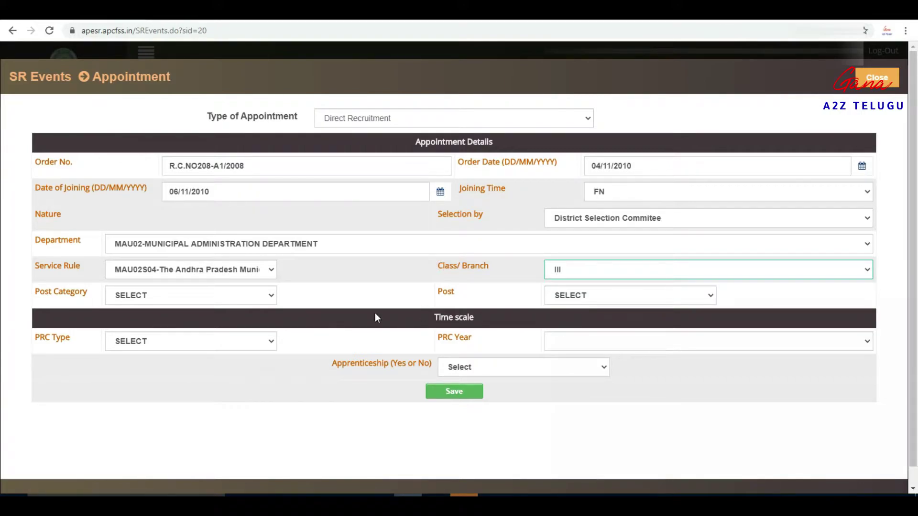
Step: Set Post Category to Non-Gazetted Officers and Post to SECONDARY GRADE TEACHER
click(164, 296)
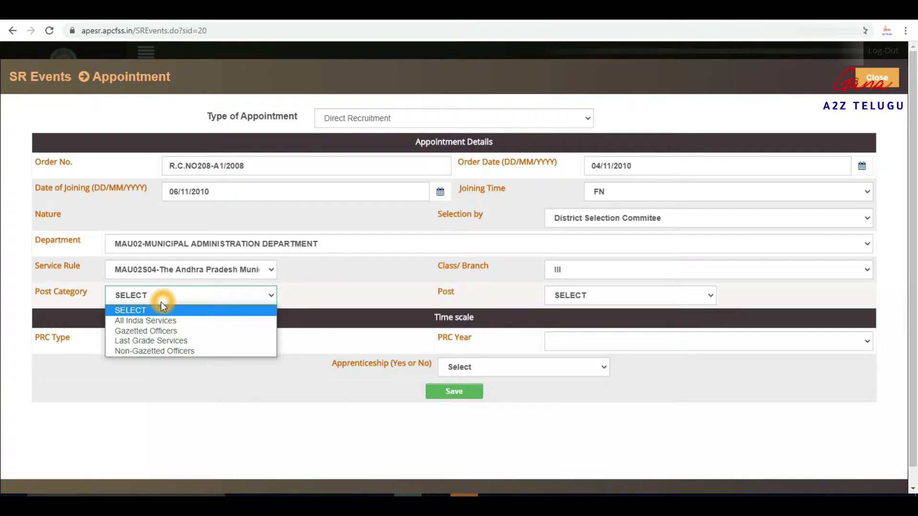
click(165, 352)
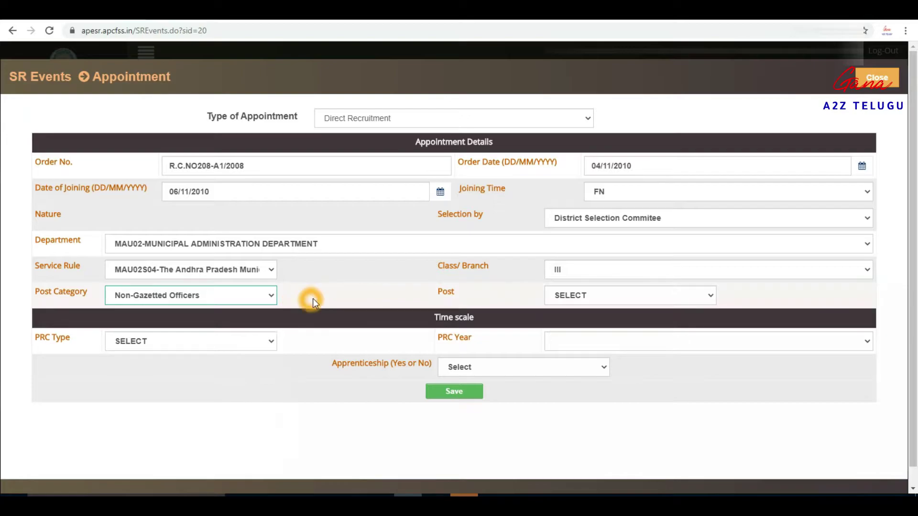
click(585, 295)
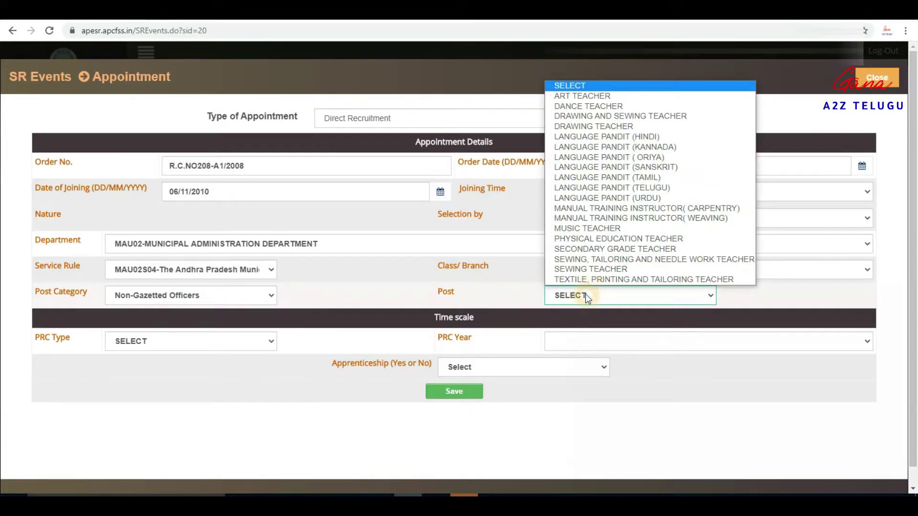
click(599, 252)
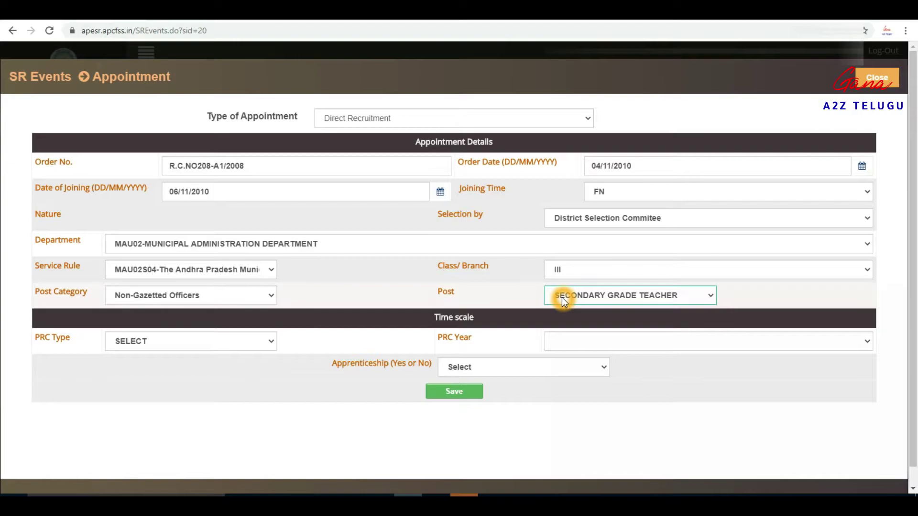
click(170, 343)
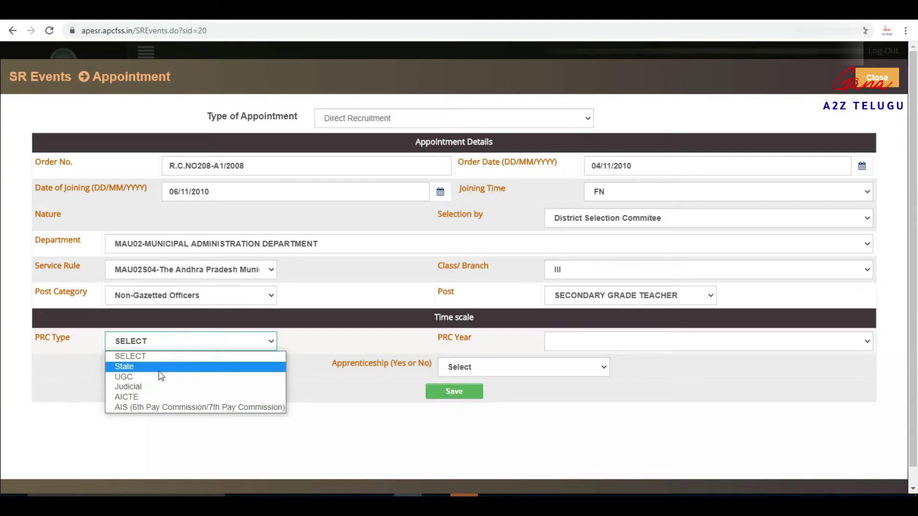
Step: Set PRC Type to State and PRC Year to 2010
click(140, 368)
click(140, 368)
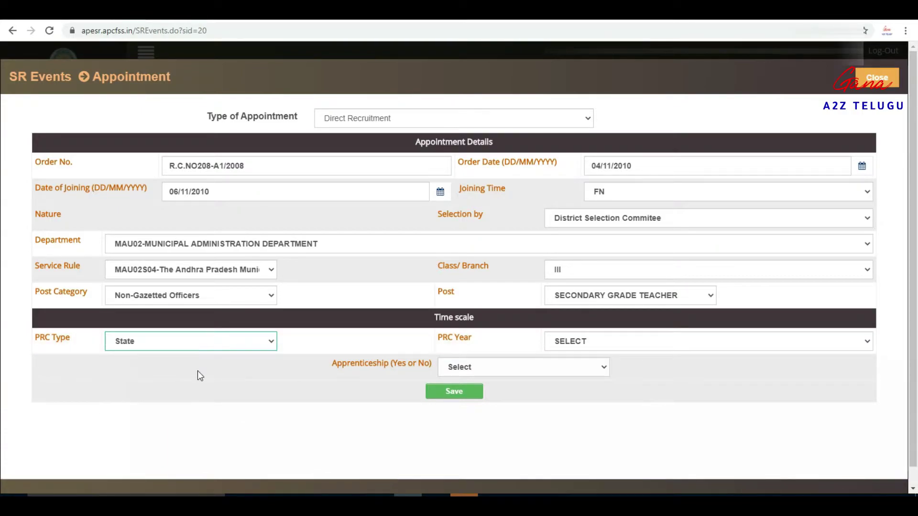
click(613, 345)
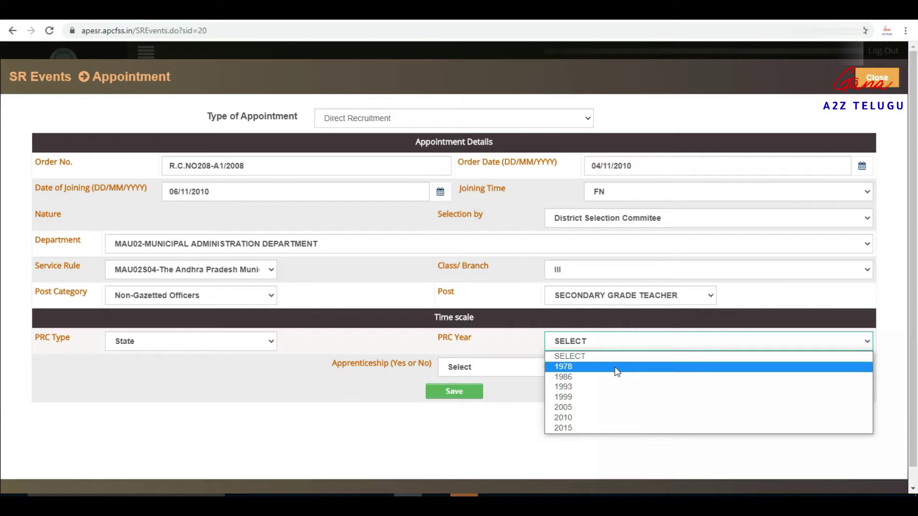
click(582, 417)
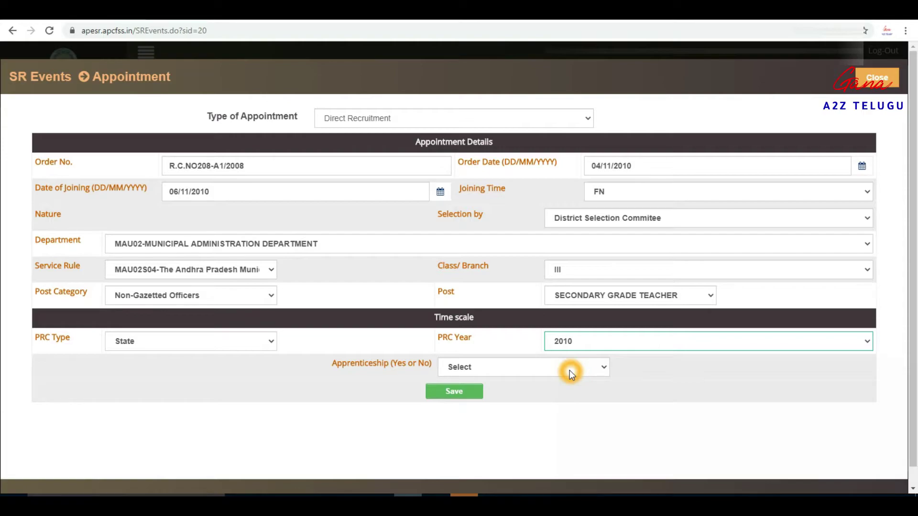
Step: Mark Apprenticeship as Yes, enter pay 3600 and save the appointment details
click(569, 370)
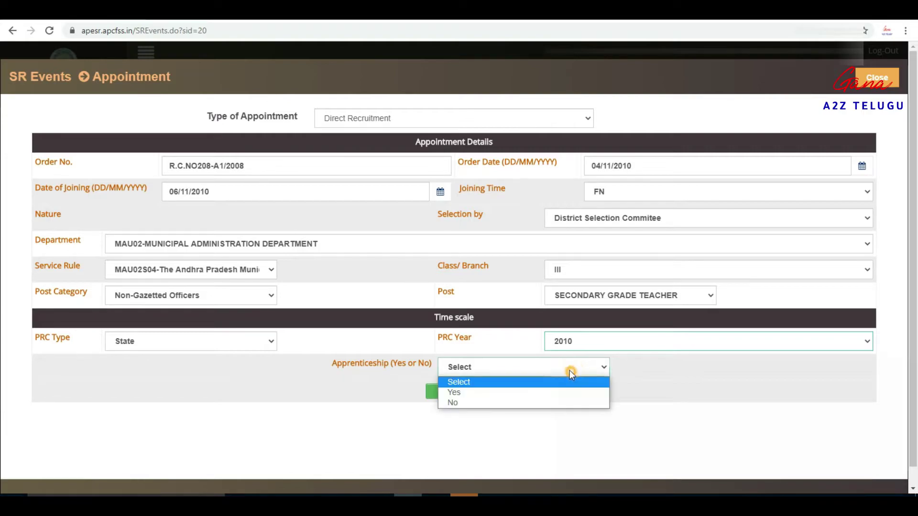
click(506, 393)
click(483, 393)
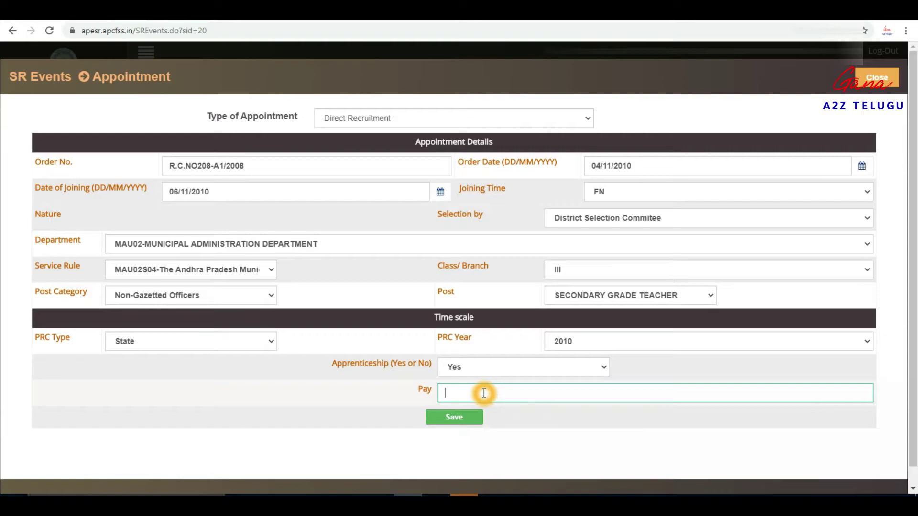
text(3600)
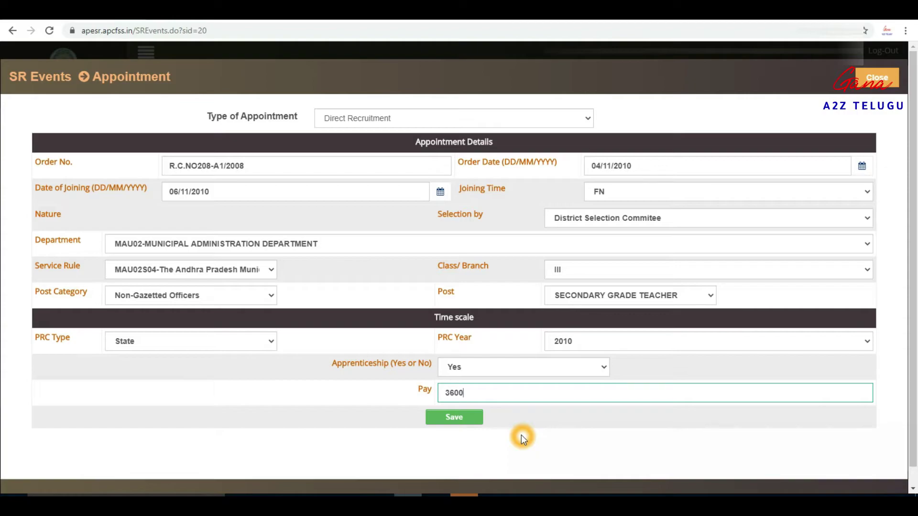
click(460, 422)
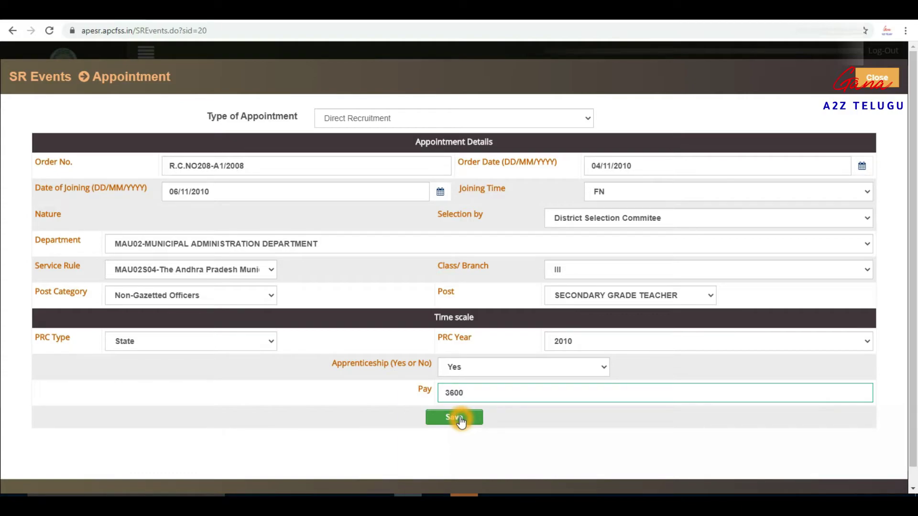
Step: Submit and confirm the appointment details, then dismiss the saved-successfully popup
click(459, 418)
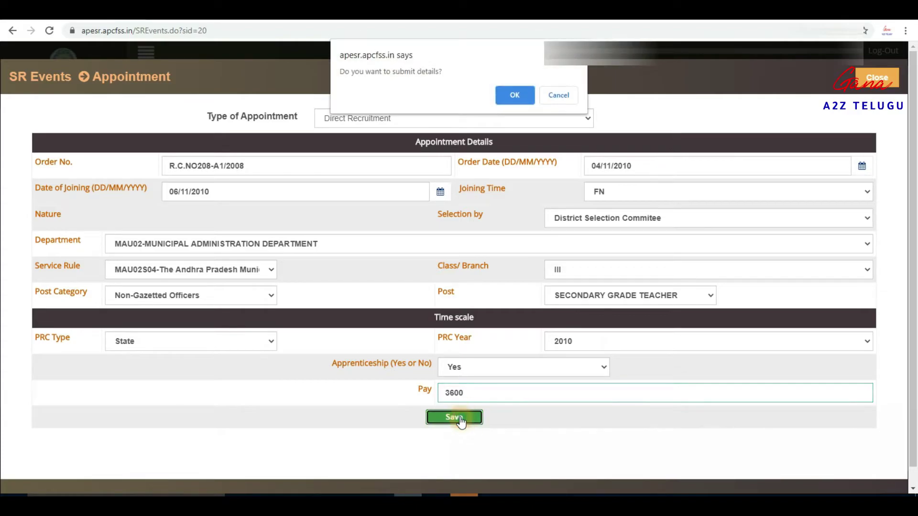
click(516, 95)
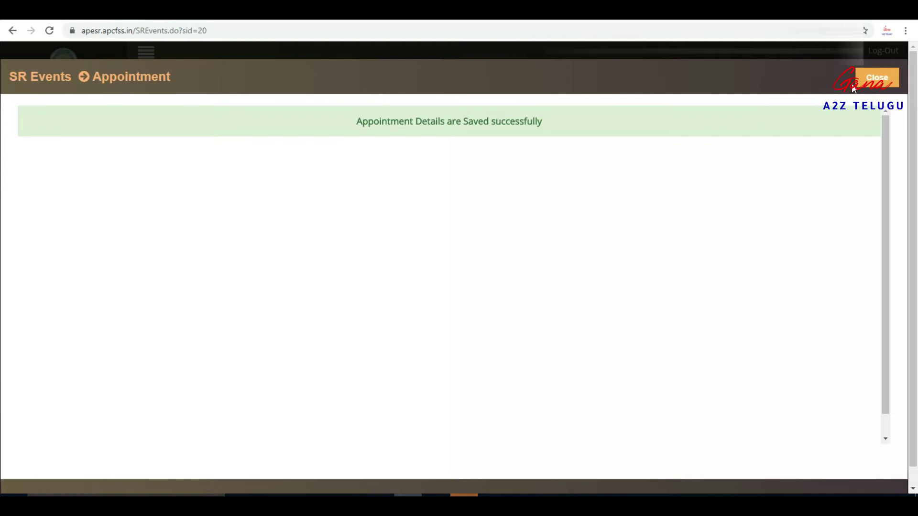
click(881, 77)
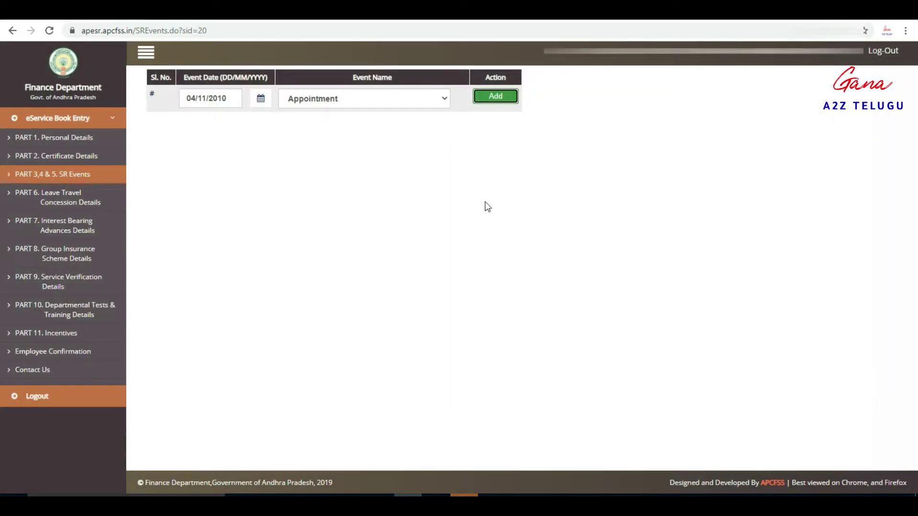
Step: Reload PART 3,4 & 5. SR Events to show the saved 04/11/2010 Appointment row
click(86, 176)
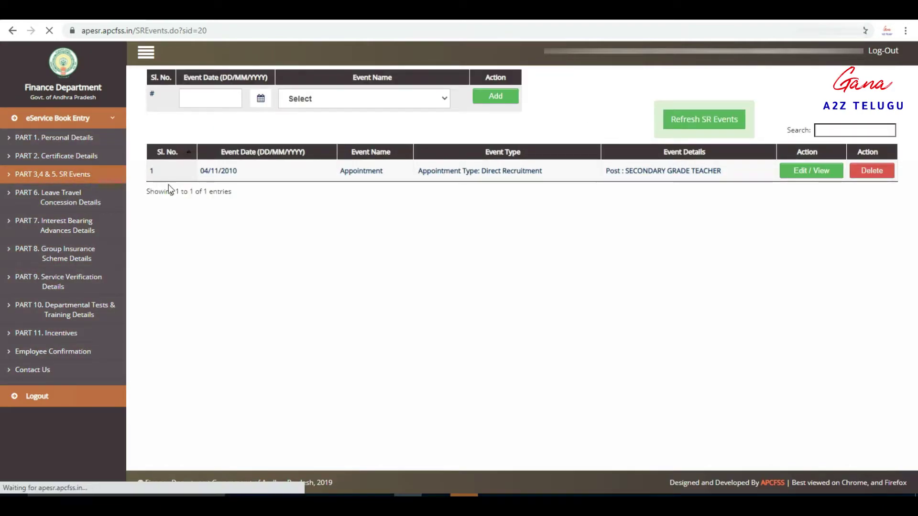
click(234, 220)
click(172, 180)
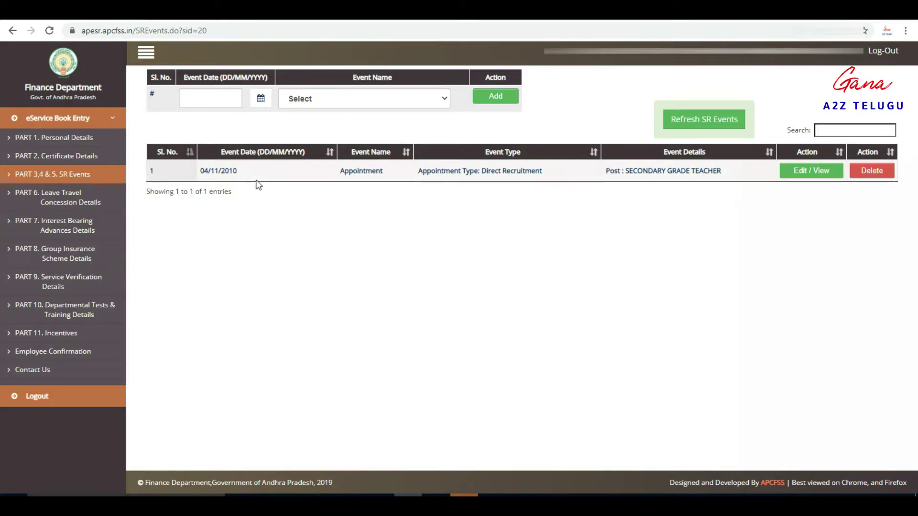
click(231, 176)
click(382, 167)
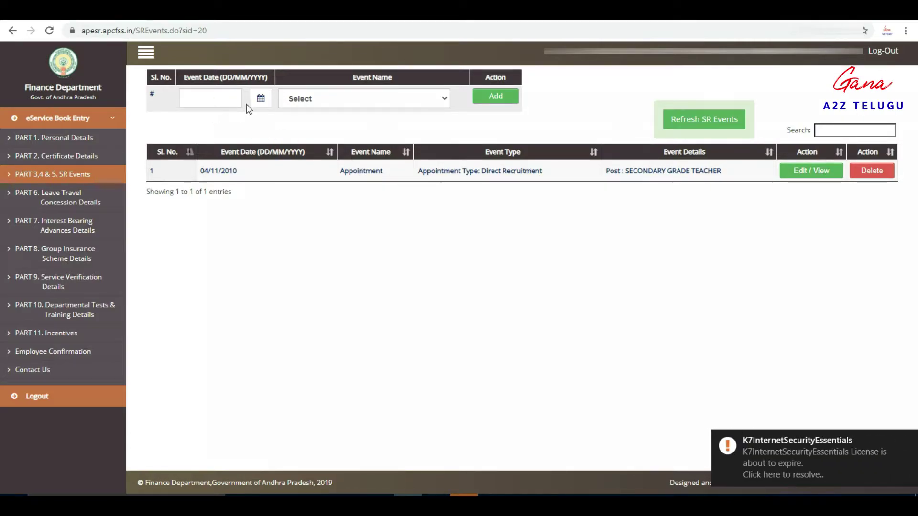
Step: Add a Probation event with Event Date 13/11/2012 to open the probation details form
click(332, 101)
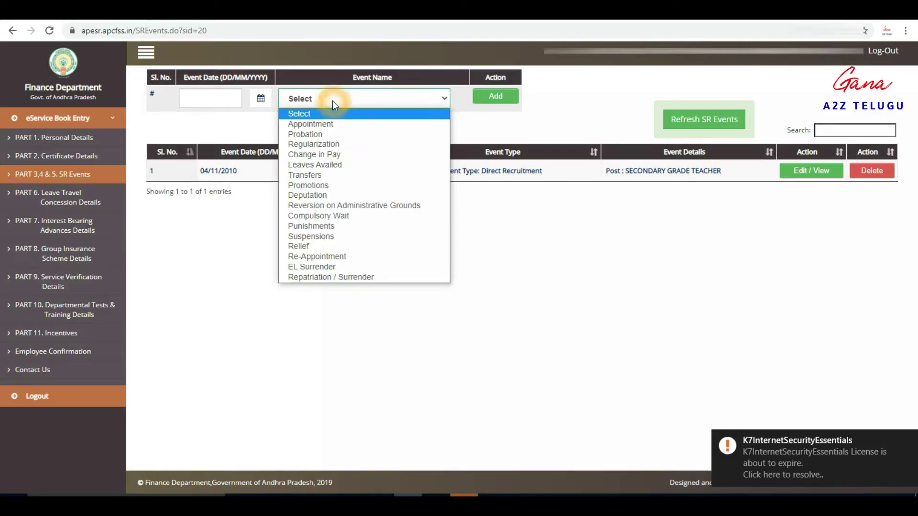
click(323, 134)
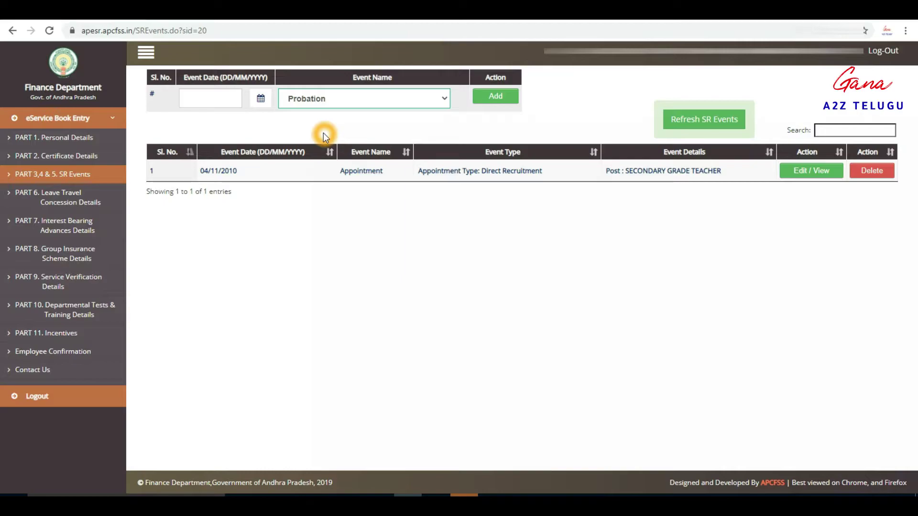
click(220, 99)
text(1)
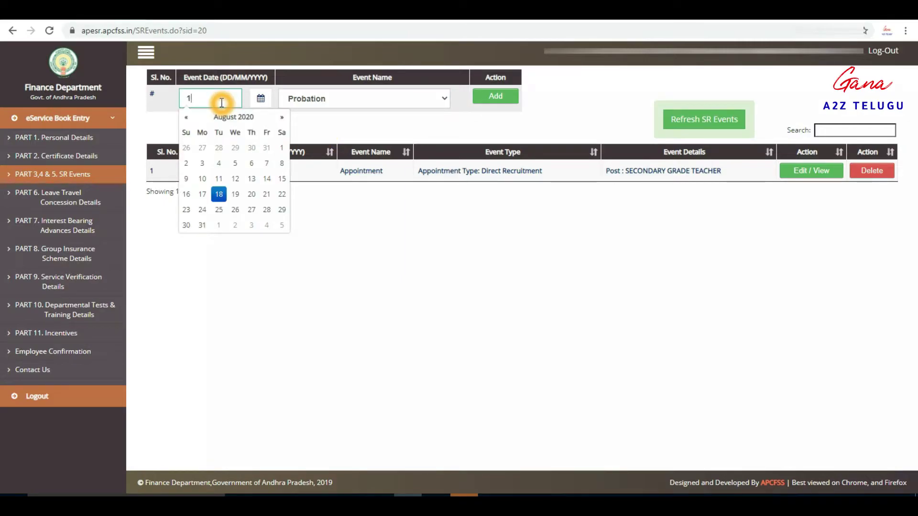
text(3/11/2012)
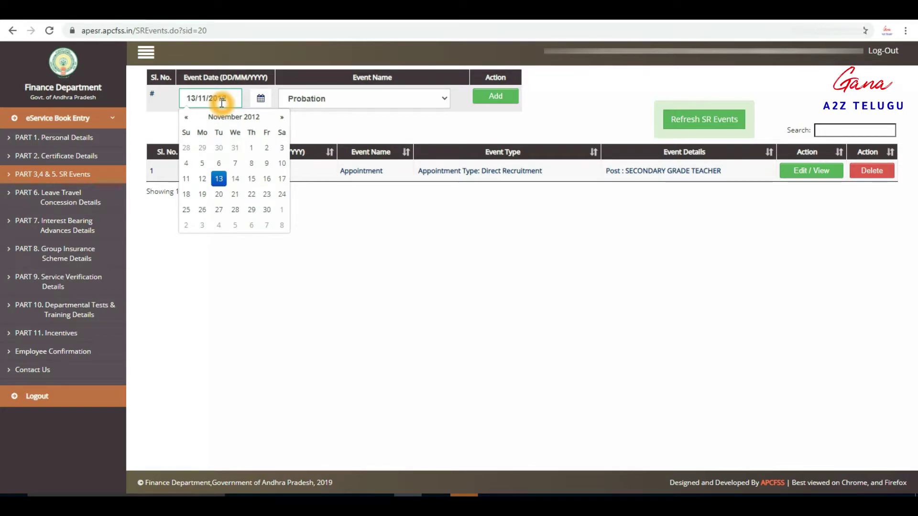
click(315, 127)
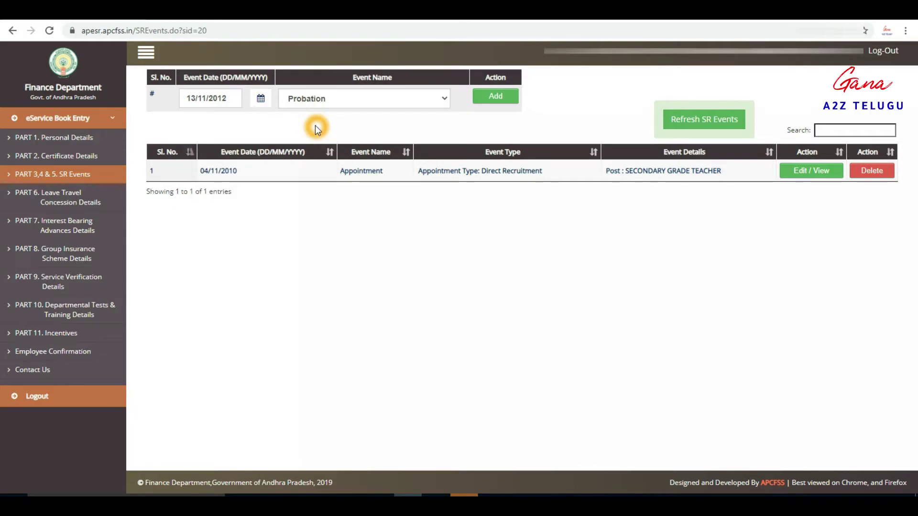
click(248, 121)
click(502, 96)
Step: Set Probation From Date to 06/11/2010
click(502, 98)
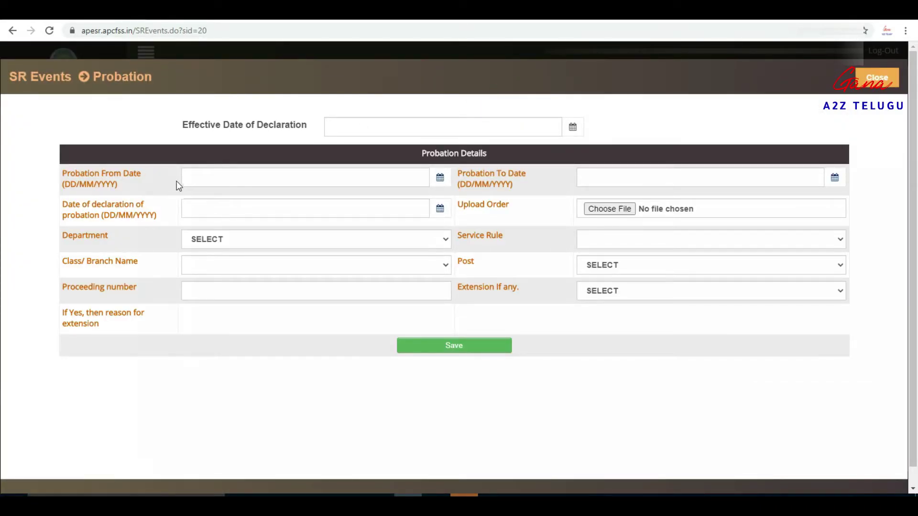
click(206, 175)
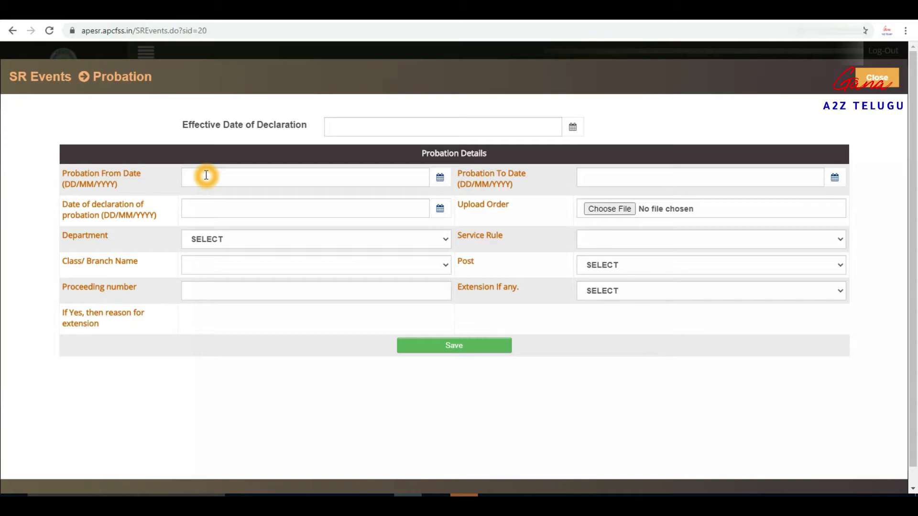
click(206, 175)
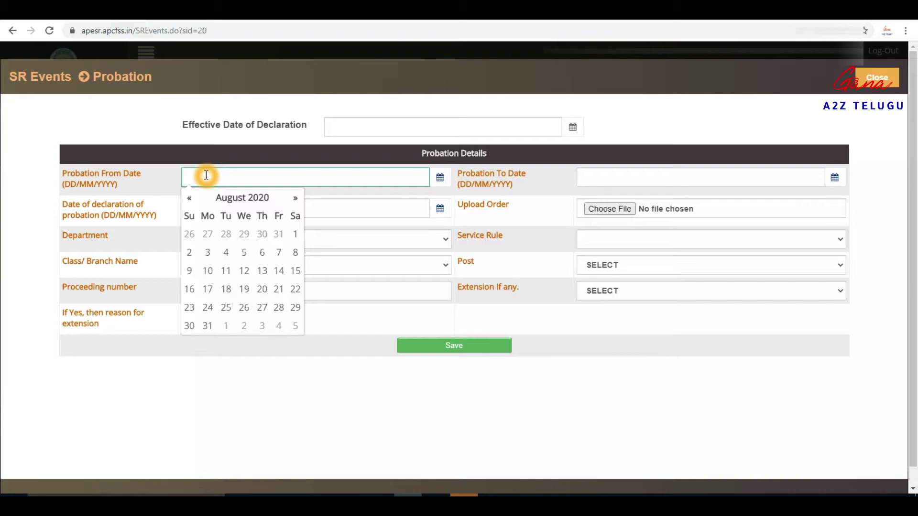
text(06/11/2010)
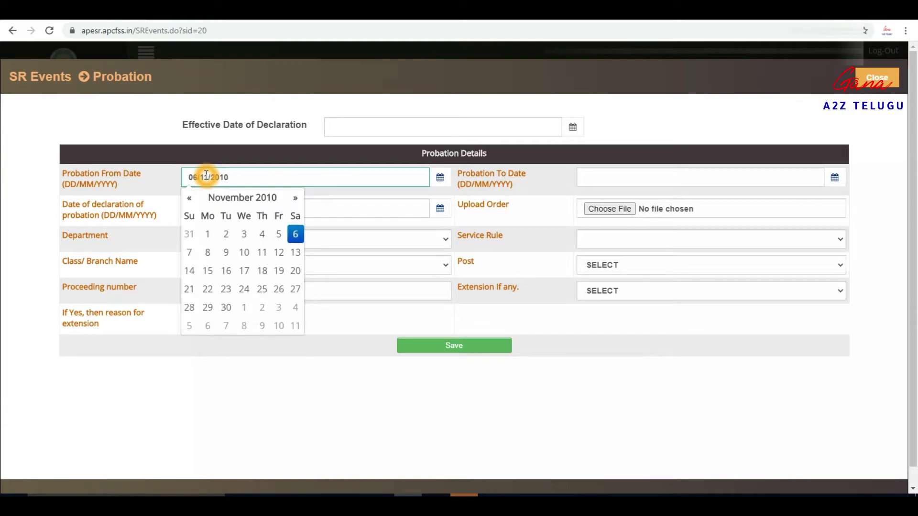
click(443, 191)
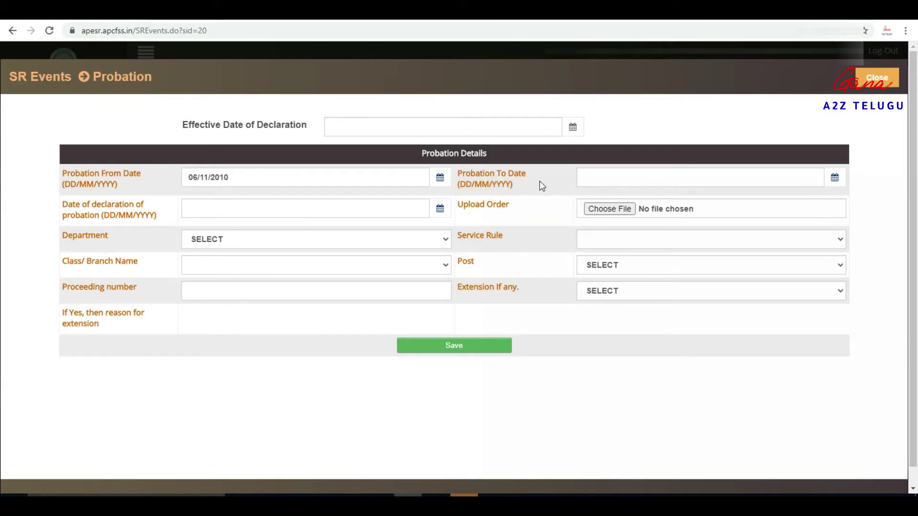
Step: Set Probation To Date to 13/11/2012
click(597, 175)
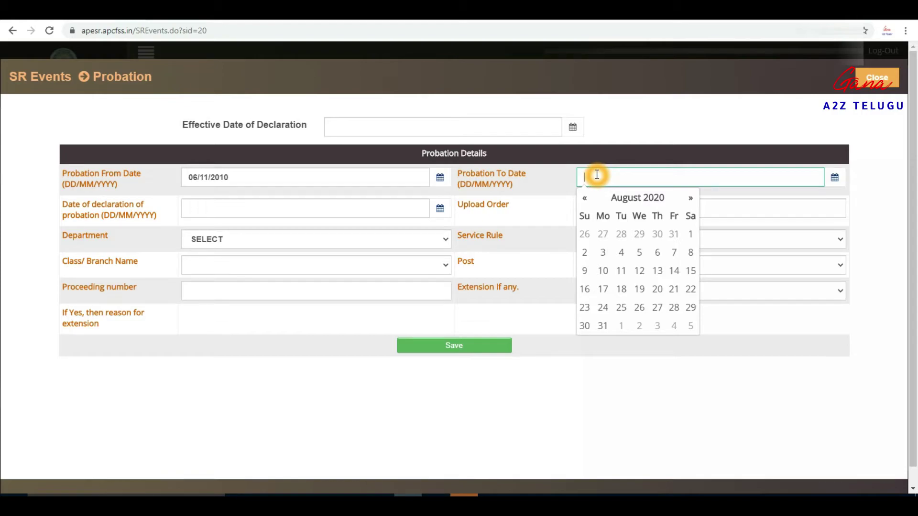
text(13/11/2012)
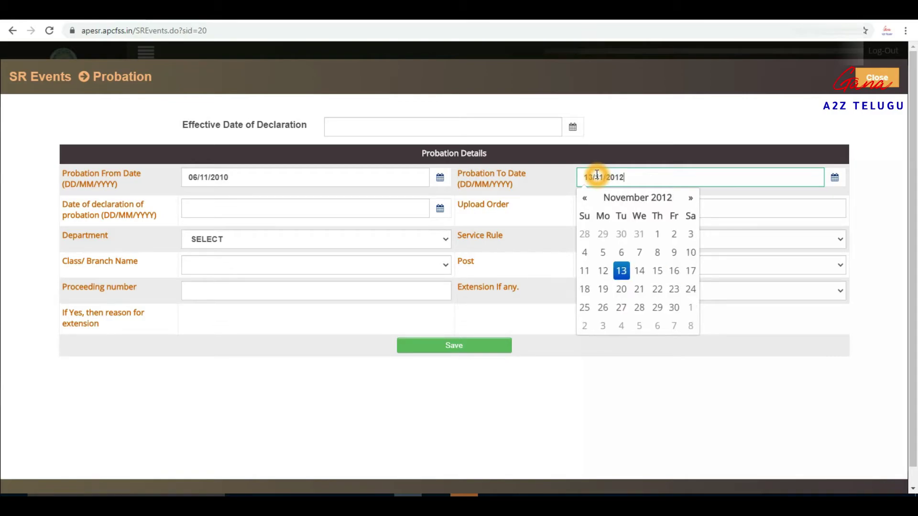
click(552, 186)
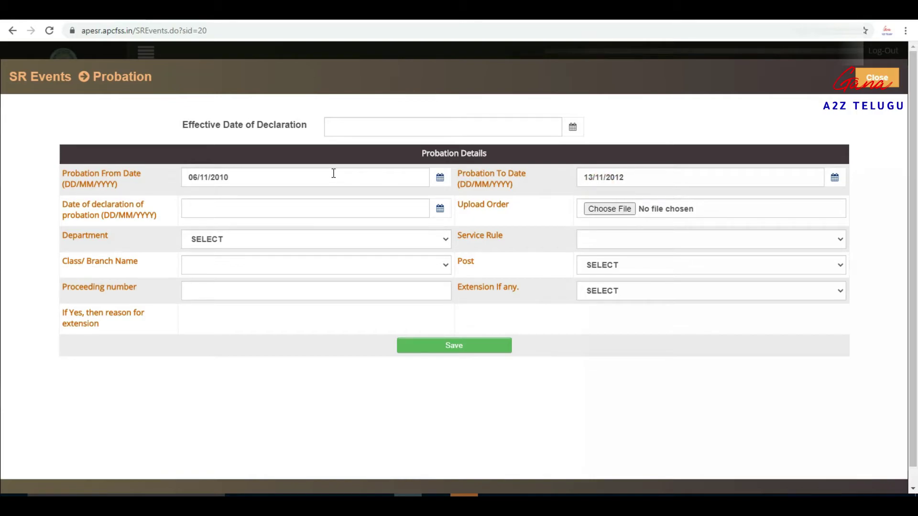
click(589, 185)
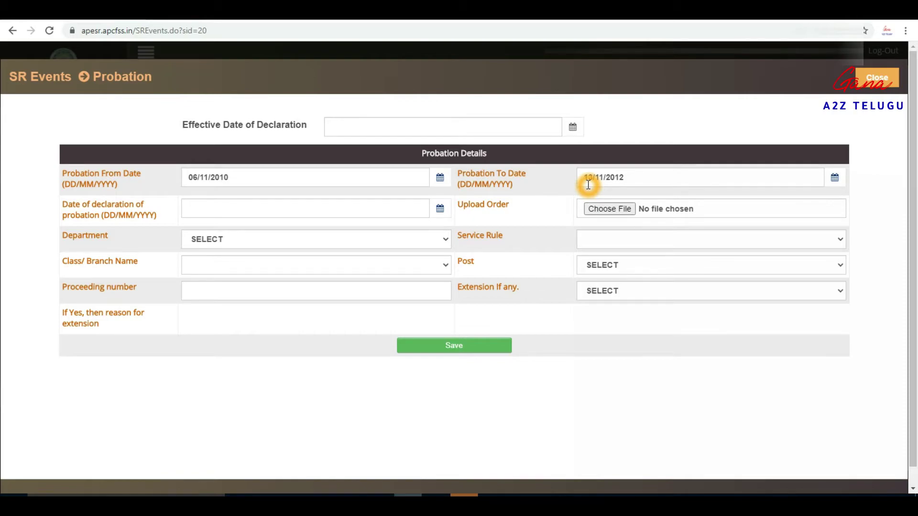
click(593, 176)
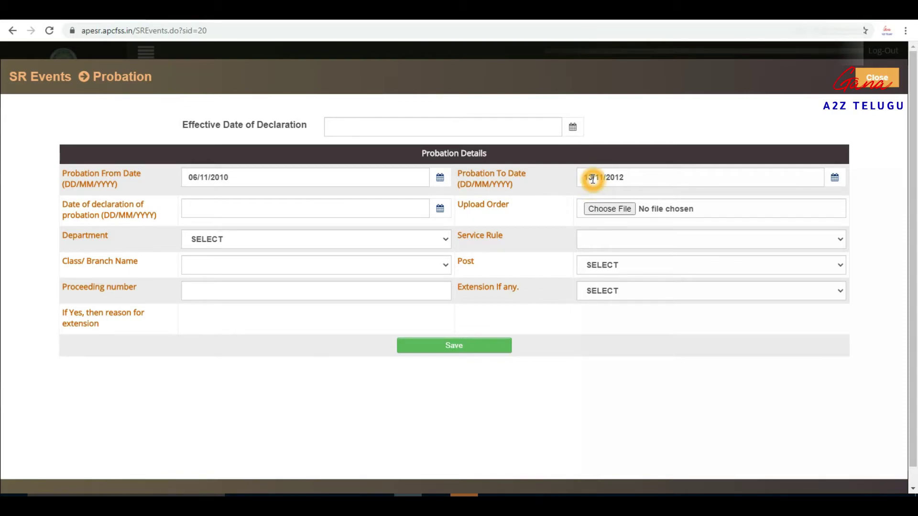
click(589, 176)
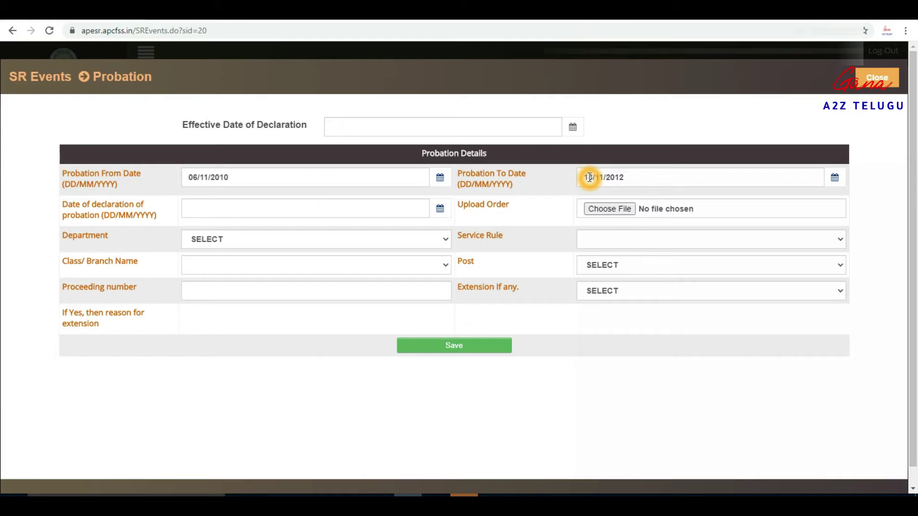
click(589, 177)
click(192, 180)
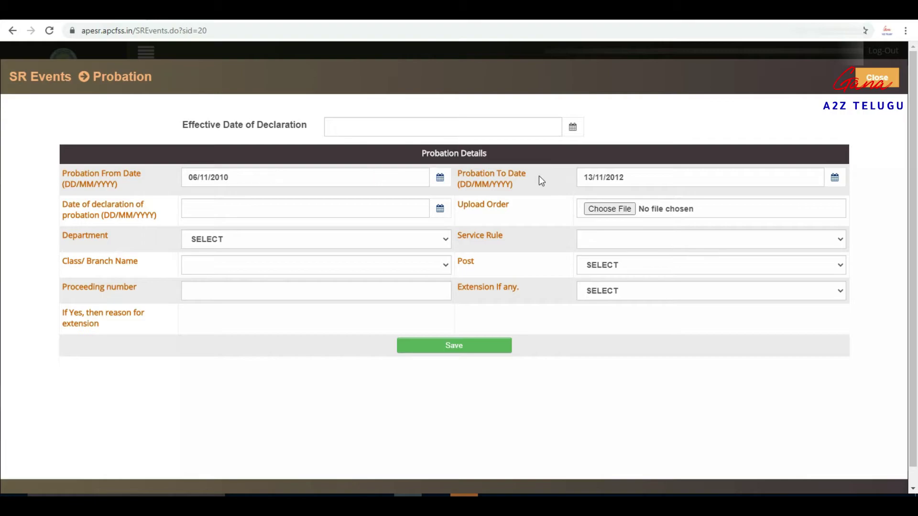
click(589, 177)
click(635, 178)
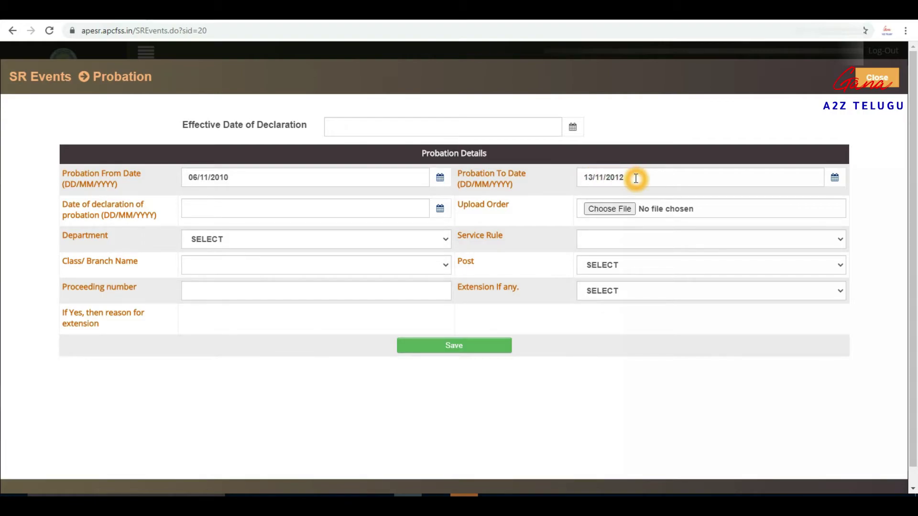
Step: Set the Date of declaration of probation to 13/11/2012
click(212, 204)
click(219, 208)
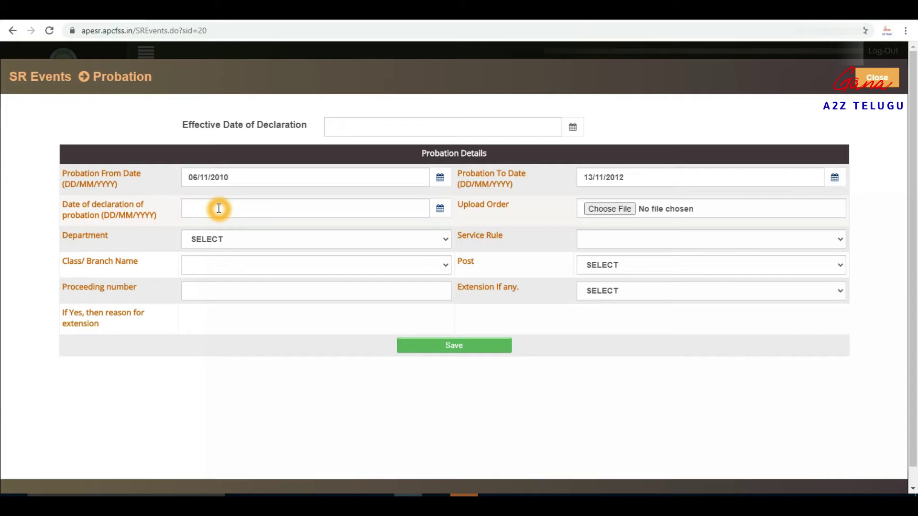
click(218, 208)
click(218, 209)
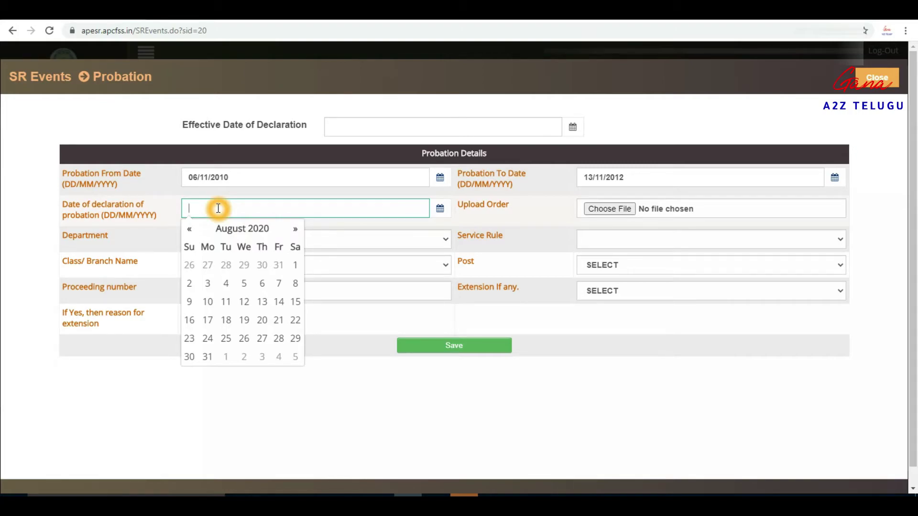
text(13/11/)
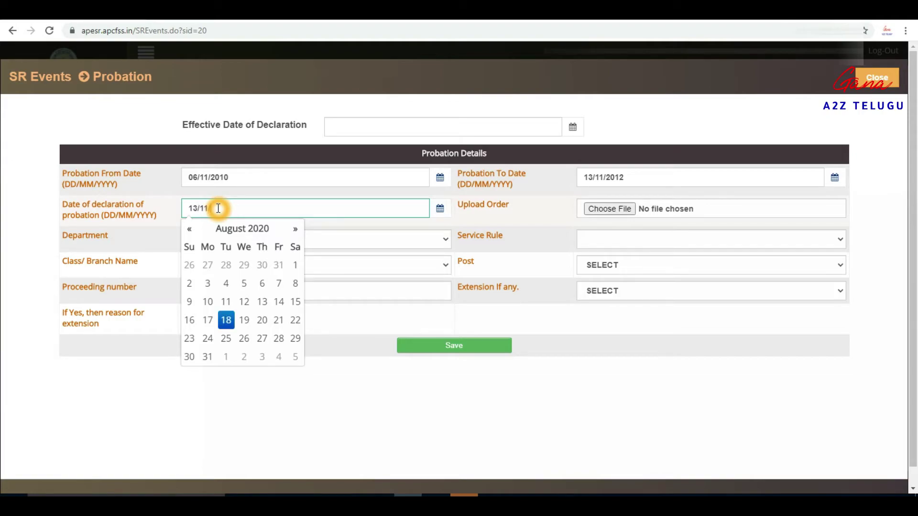
text(2012)
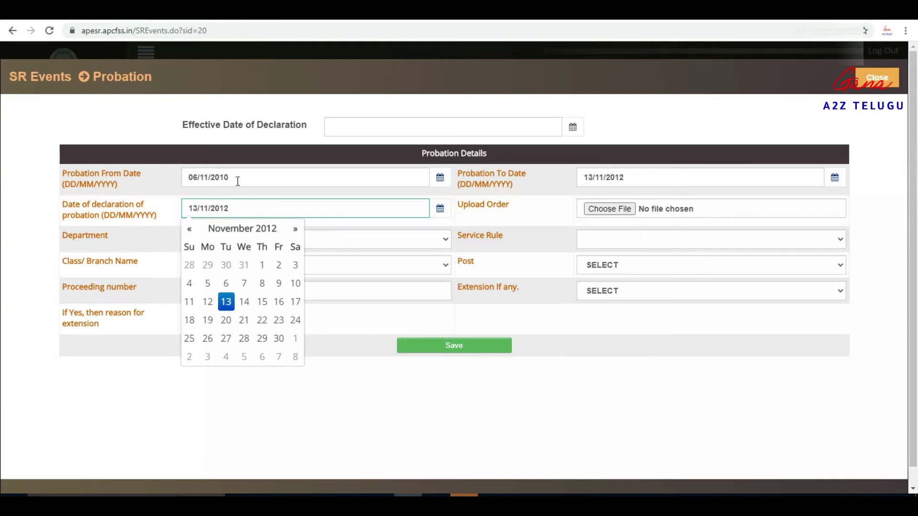
click(441, 197)
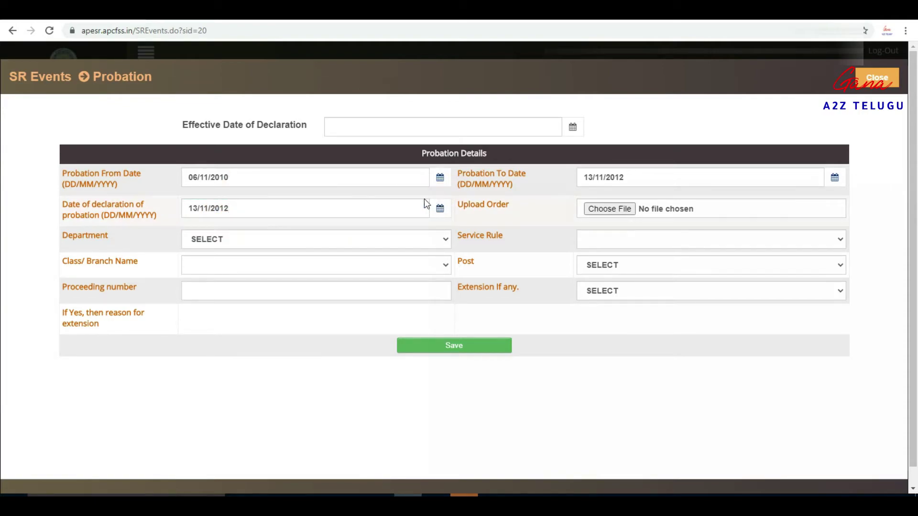
Step: Attach GM COM PROB.jpeg as the Upload Order file
click(363, 222)
click(576, 211)
click(610, 209)
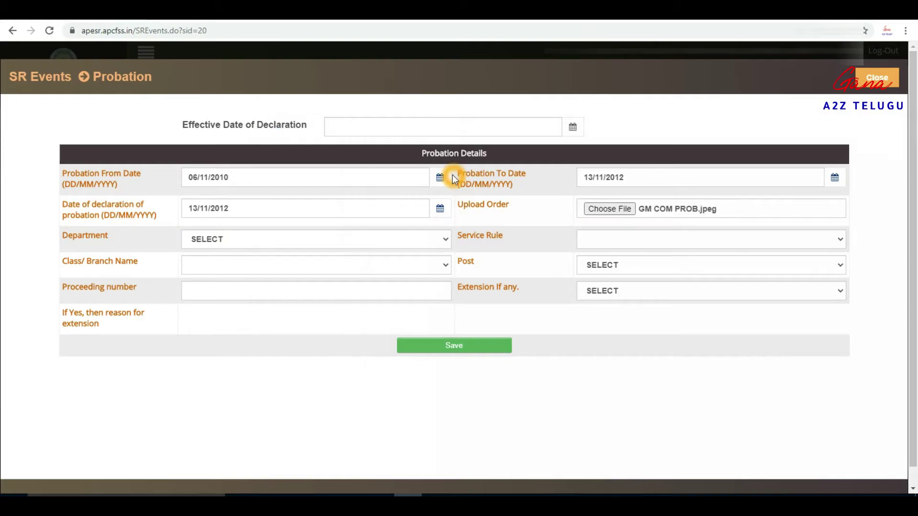
click(646, 227)
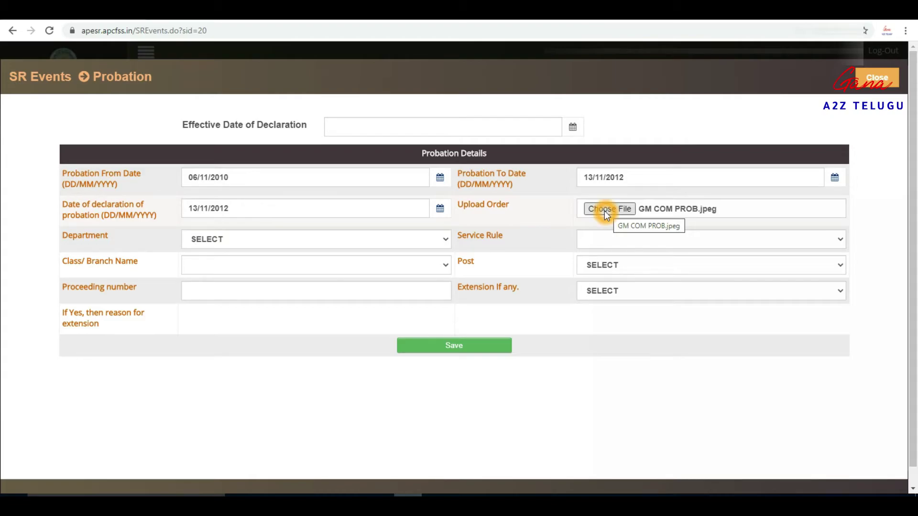
Step: Set Department to MAU02 Municipal Administration and Service Rule to MAU02S04
click(226, 240)
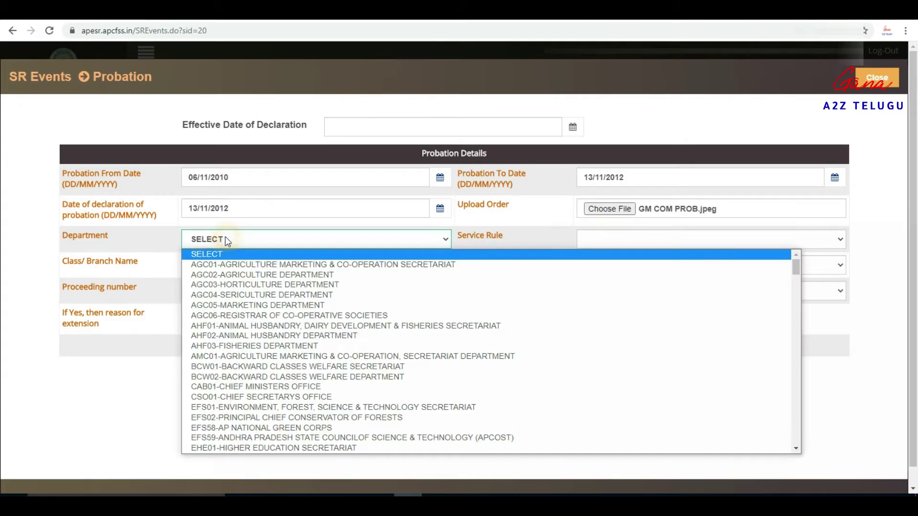
key(m)
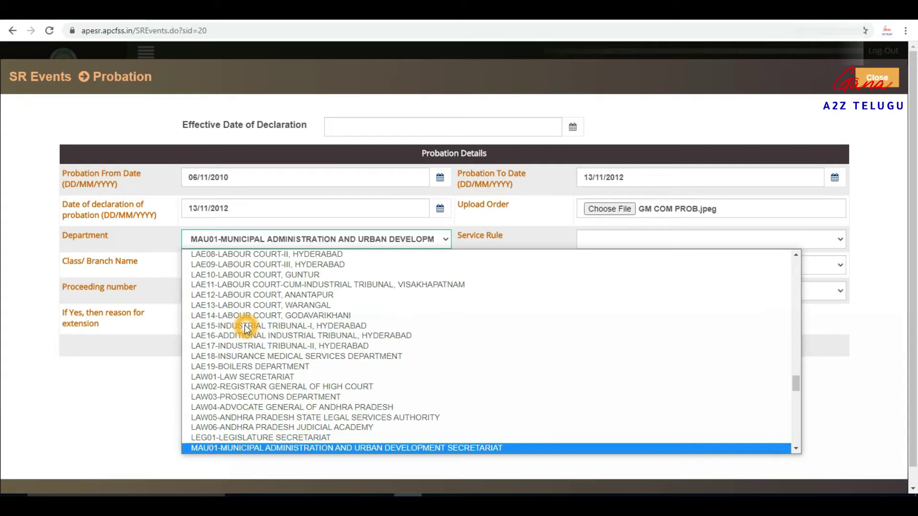
key(Down)
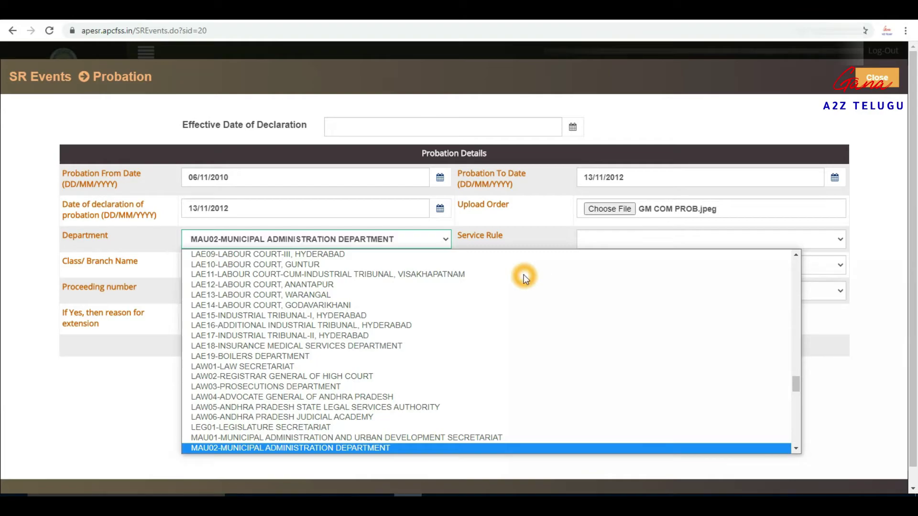
click(312, 449)
click(676, 244)
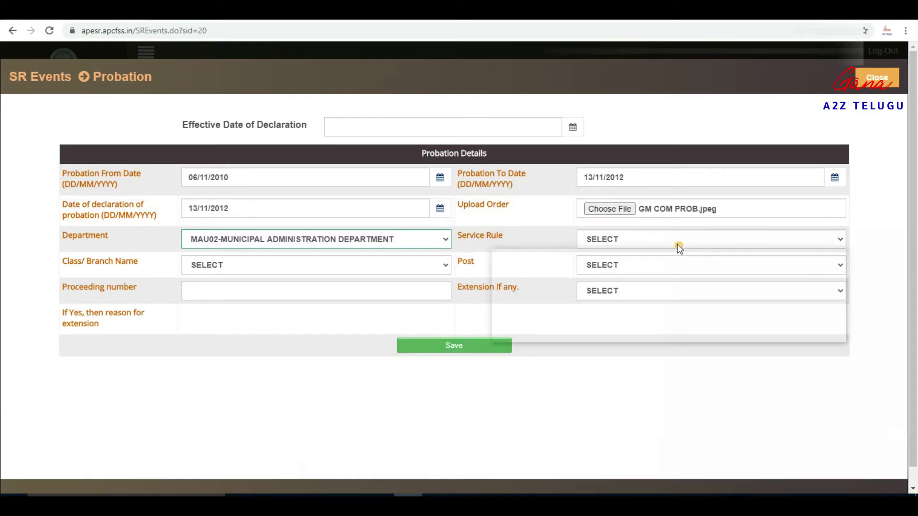
click(581, 325)
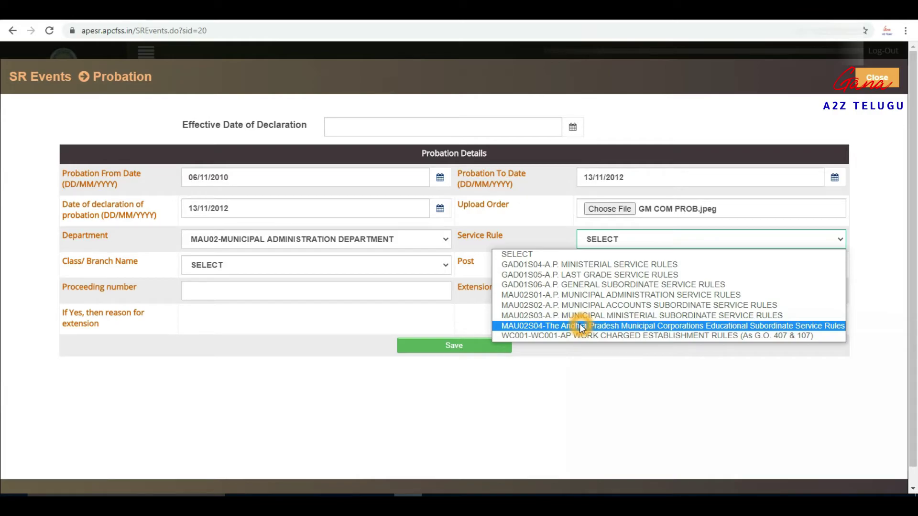
click(582, 326)
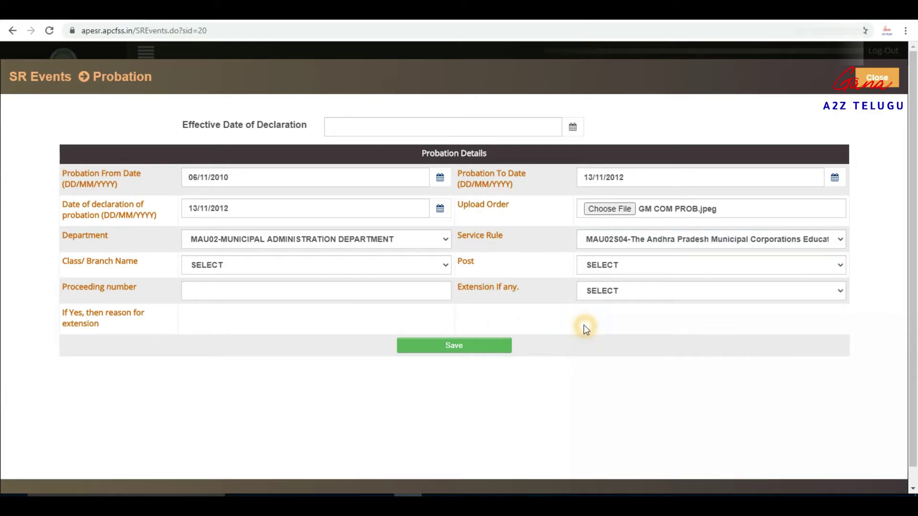
Step: Set Class/Branch to III and Post to SECONDARY GRADE TEACHER
click(257, 263)
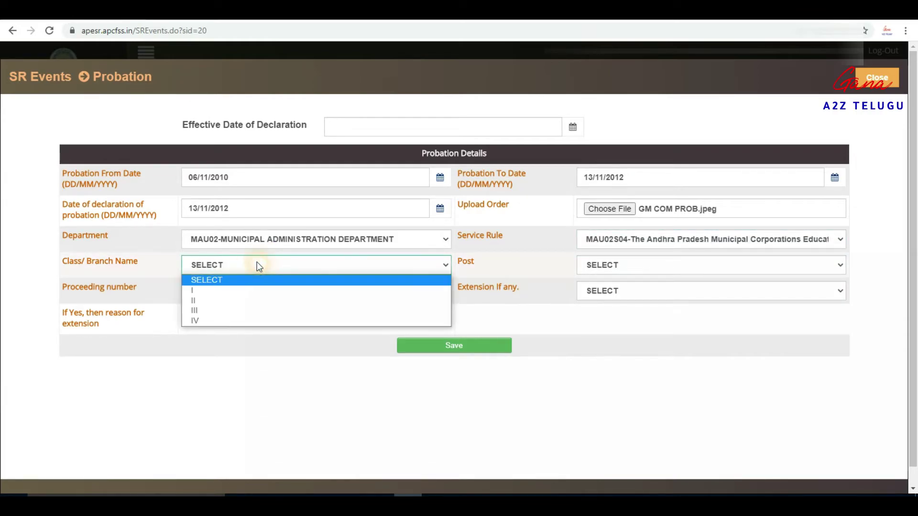
click(228, 311)
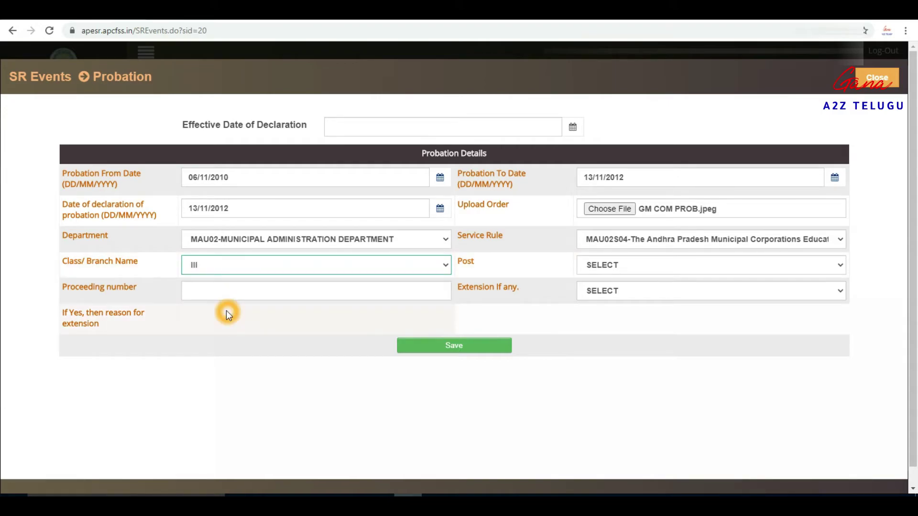
click(689, 264)
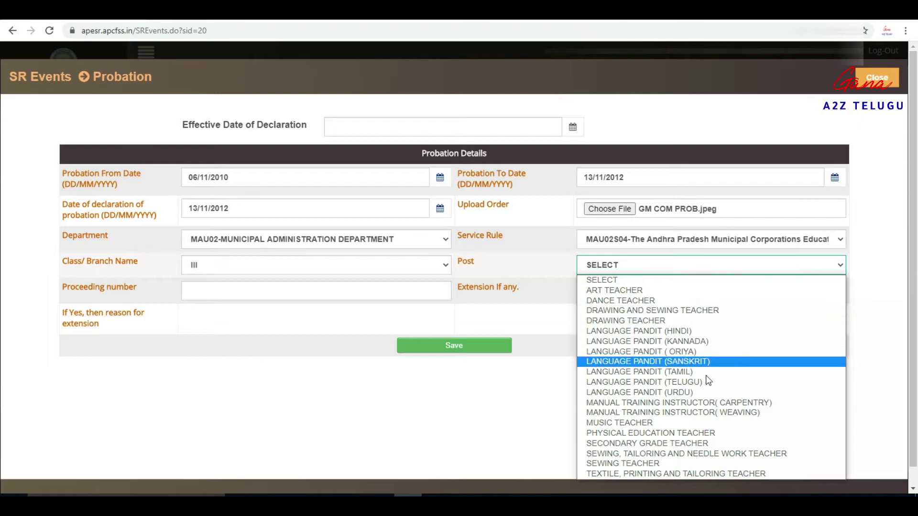
click(688, 443)
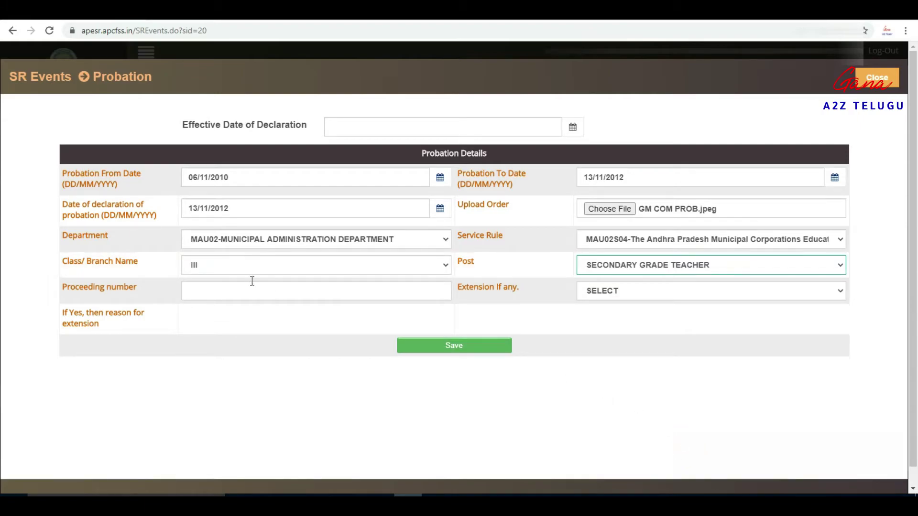
click(201, 298)
click(207, 295)
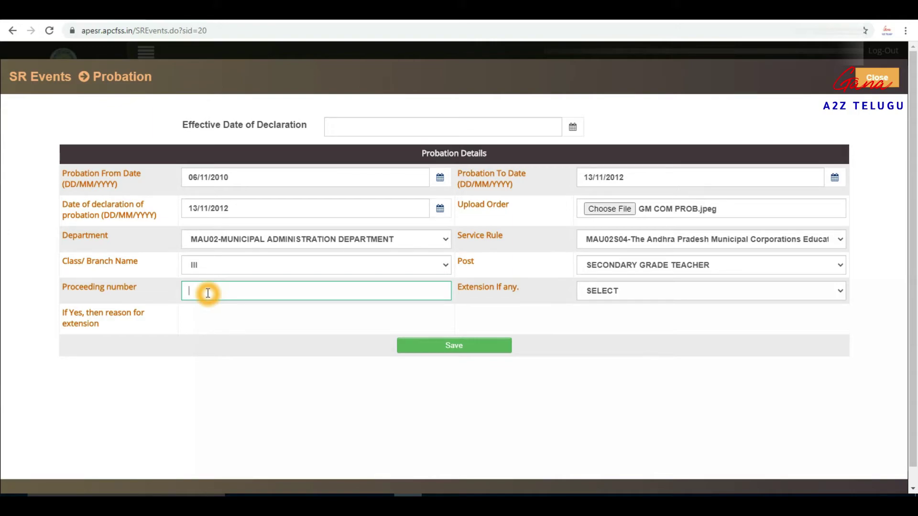
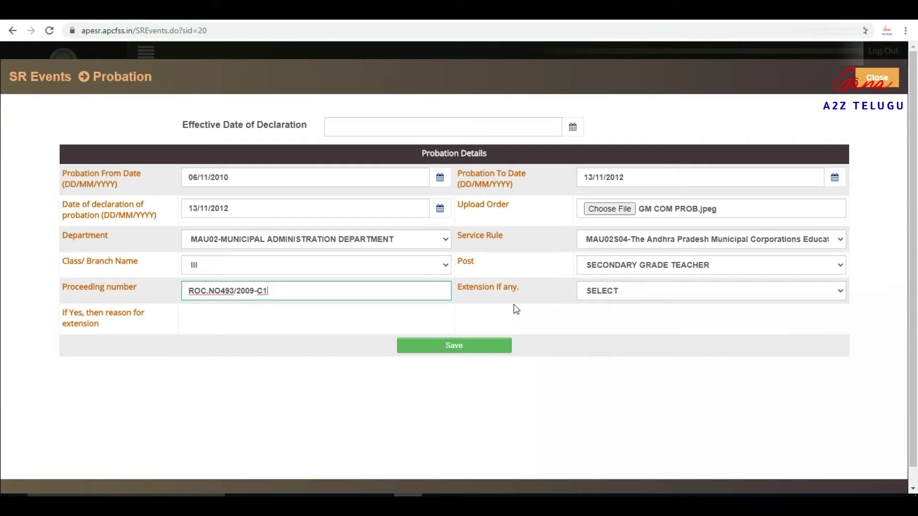
Step: Enter the proceeding number, set Extension to Yes with reason Due to Leave
click(621, 295)
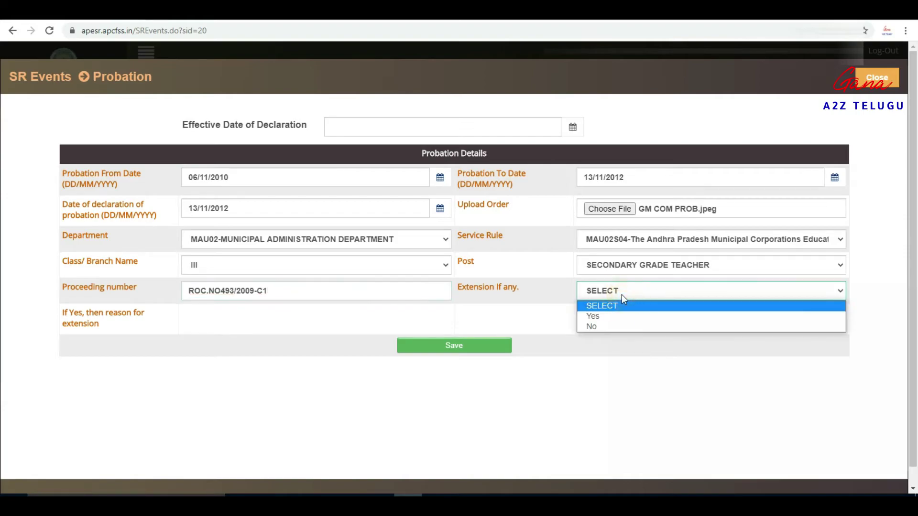
click(602, 311)
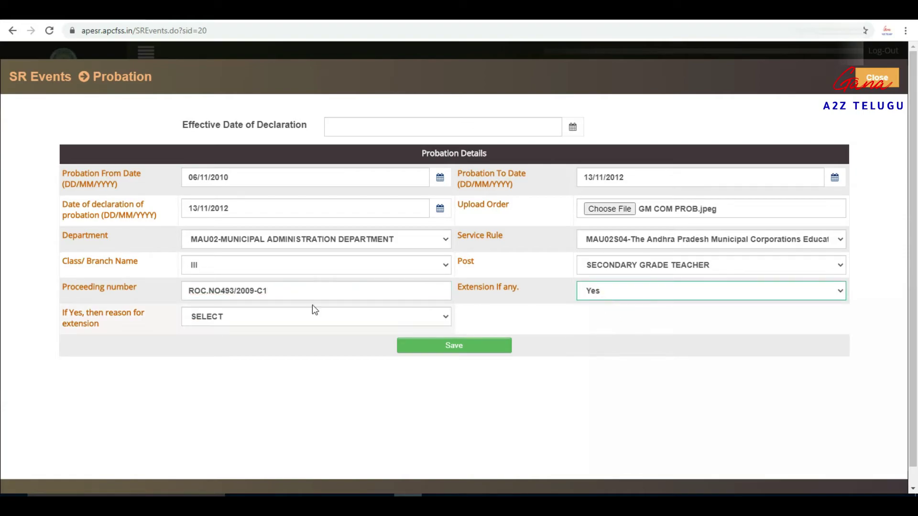
click(254, 319)
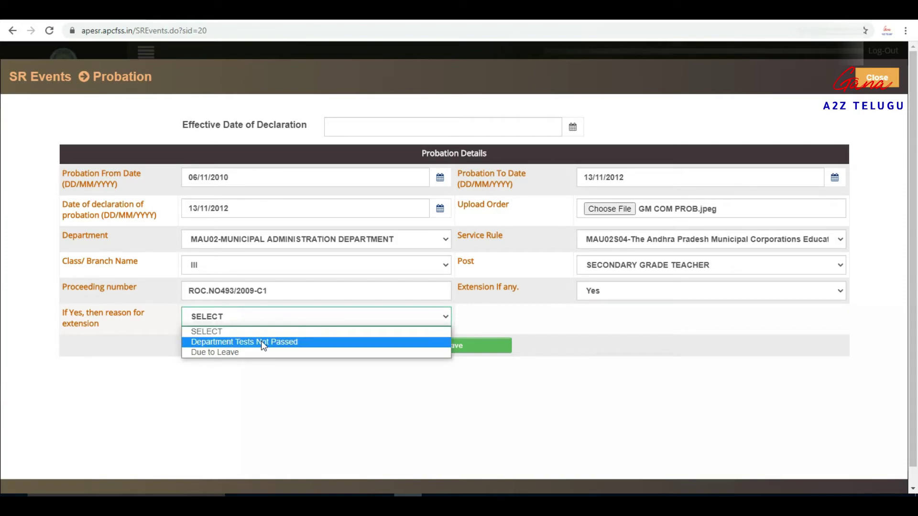
click(234, 357)
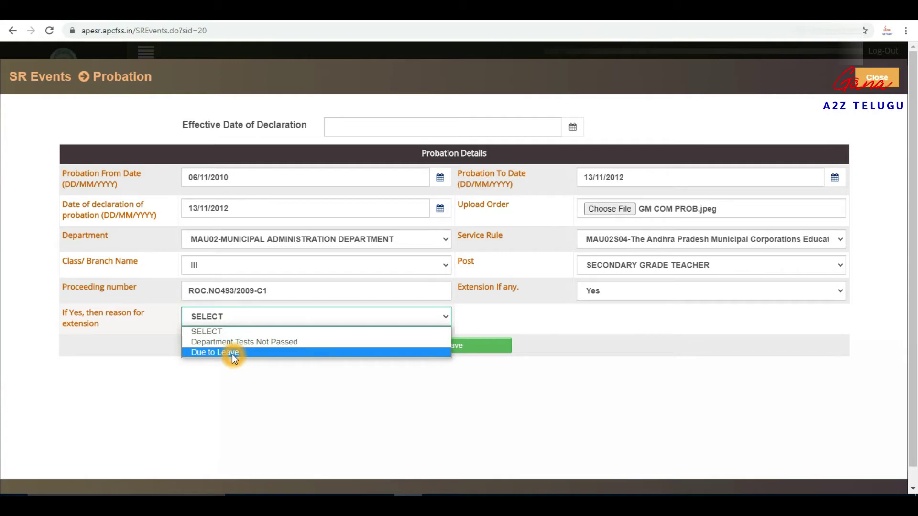
click(249, 354)
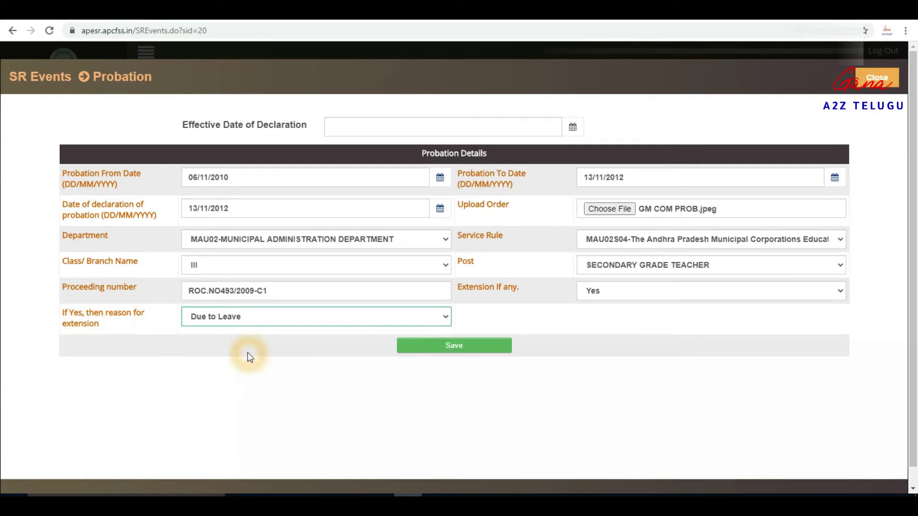
click(260, 318)
click(260, 344)
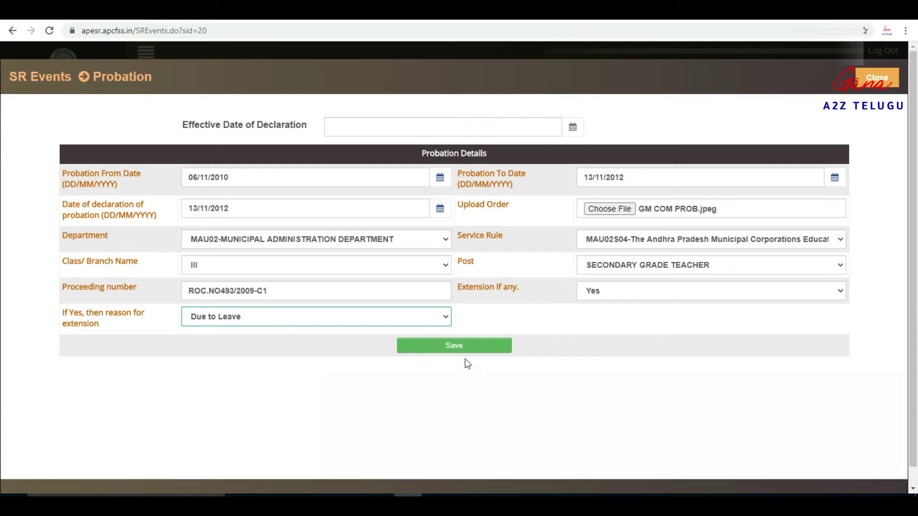
Step: Fill Effective Date of Declaration with 13/11/2012 and save the probation, confirming with OK
click(458, 347)
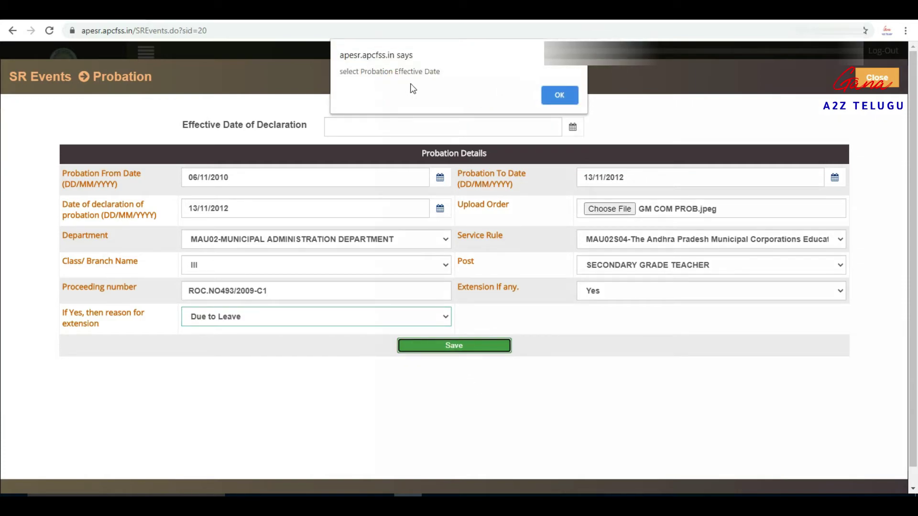
click(562, 94)
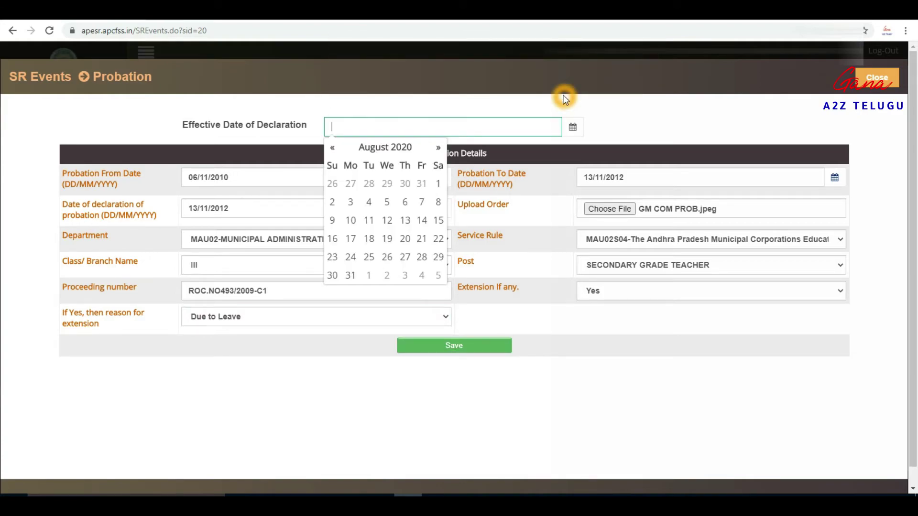
text(13/11/2012)
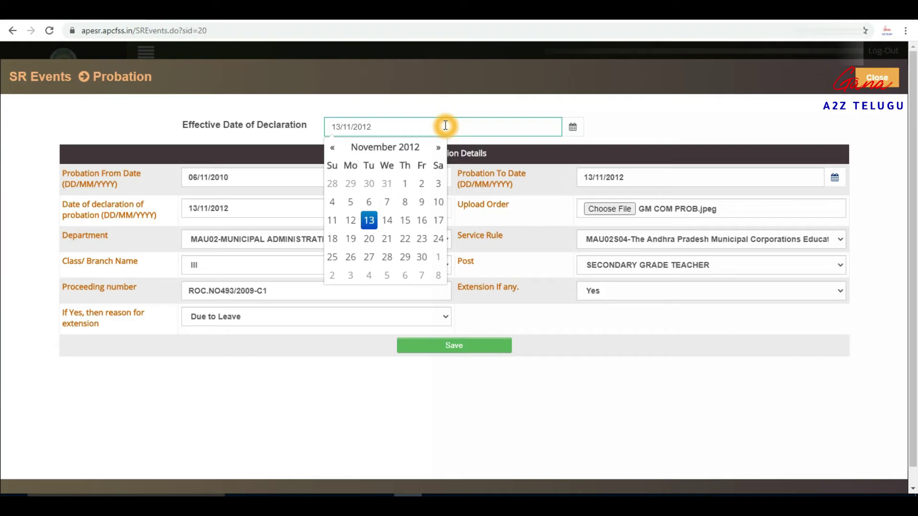
click(622, 125)
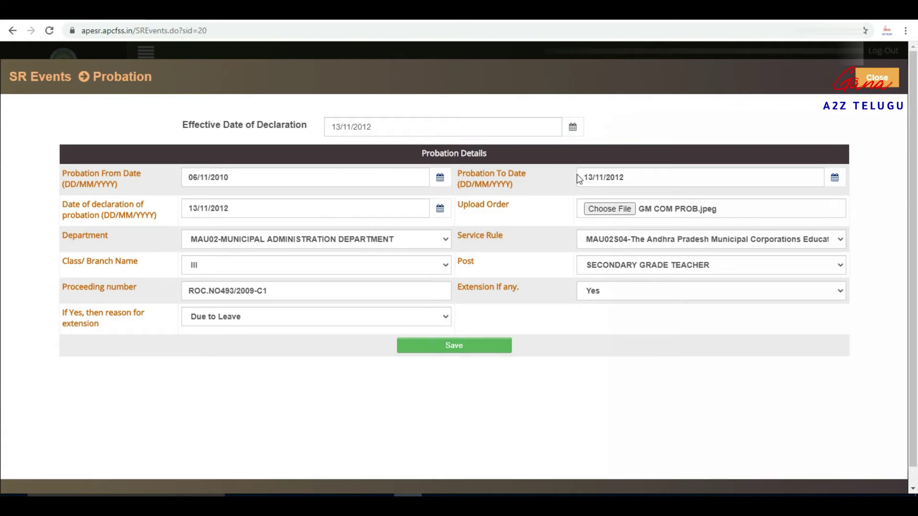
click(469, 353)
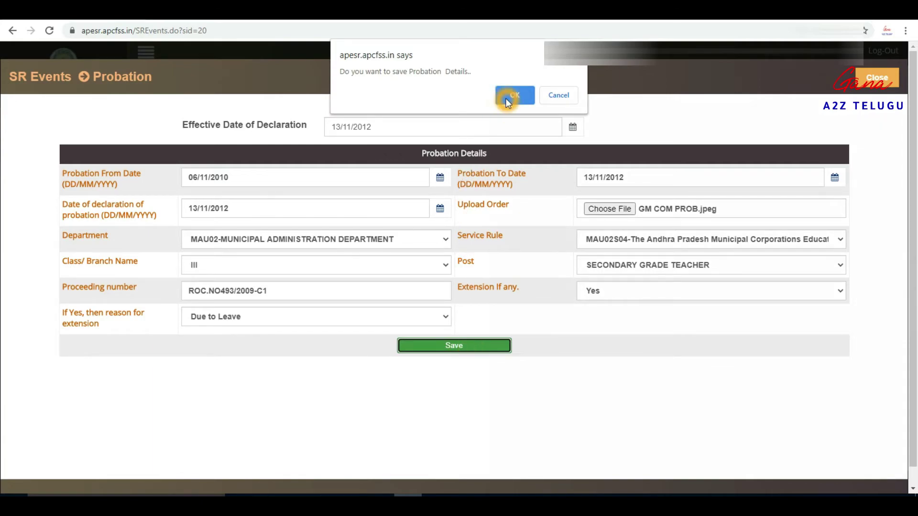
click(506, 98)
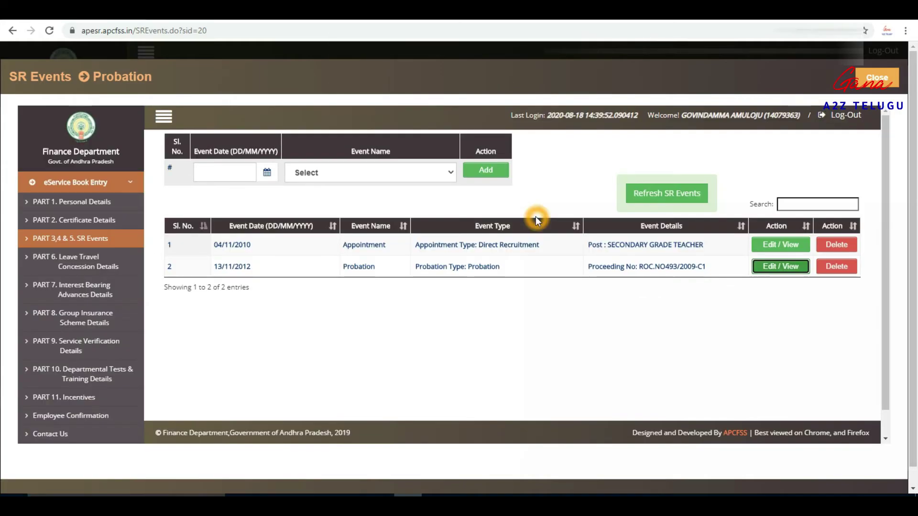
Step: Add a Regularization event with Event Date 13/11/2012 to open its details form
click(325, 174)
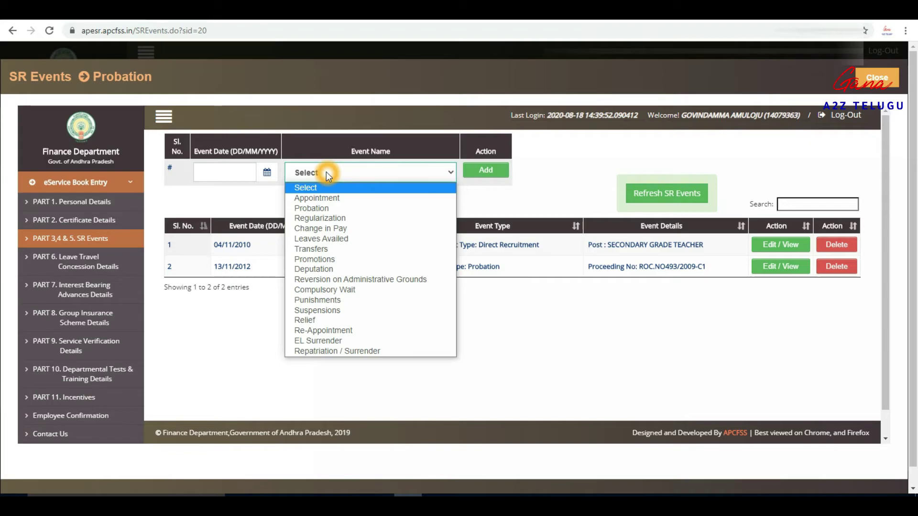
click(340, 219)
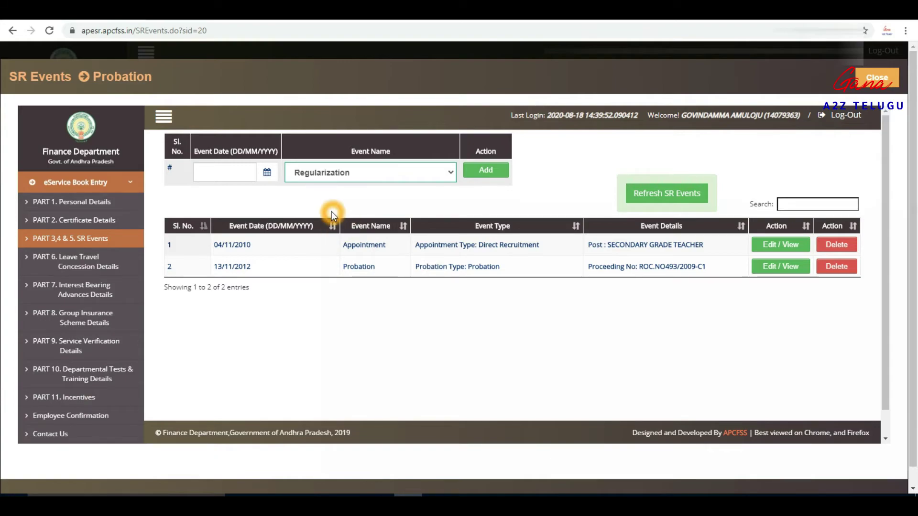
click(221, 172)
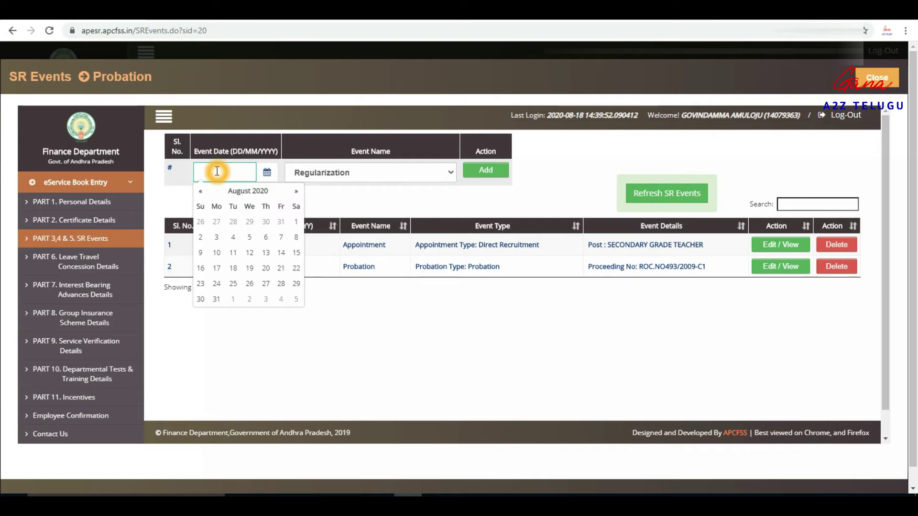
text(13/)
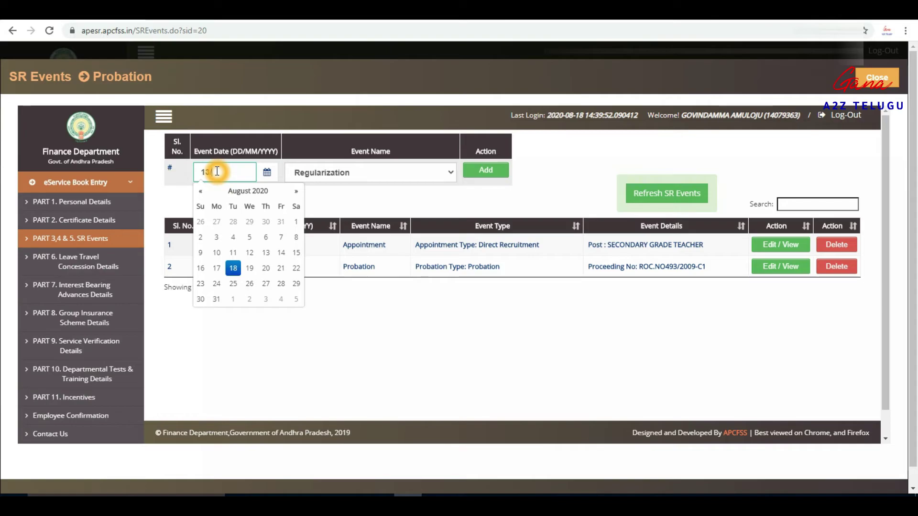
text(11/2012)
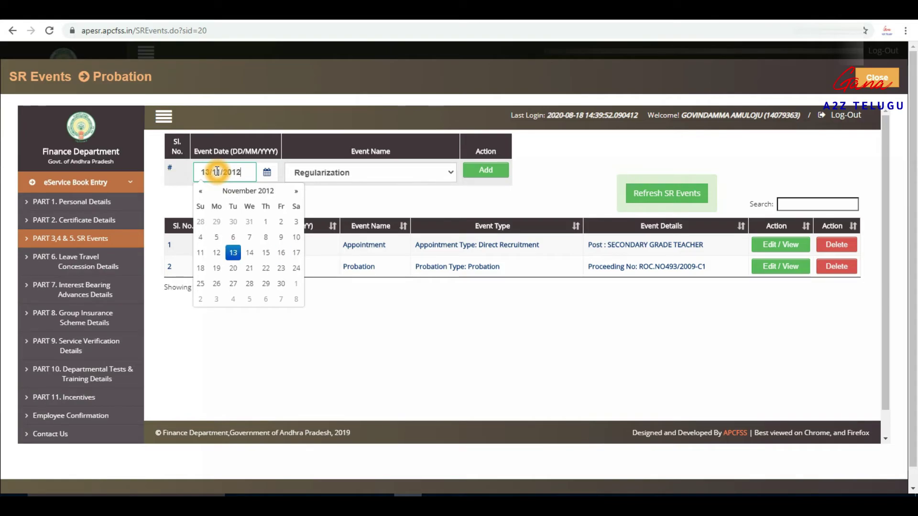
click(171, 195)
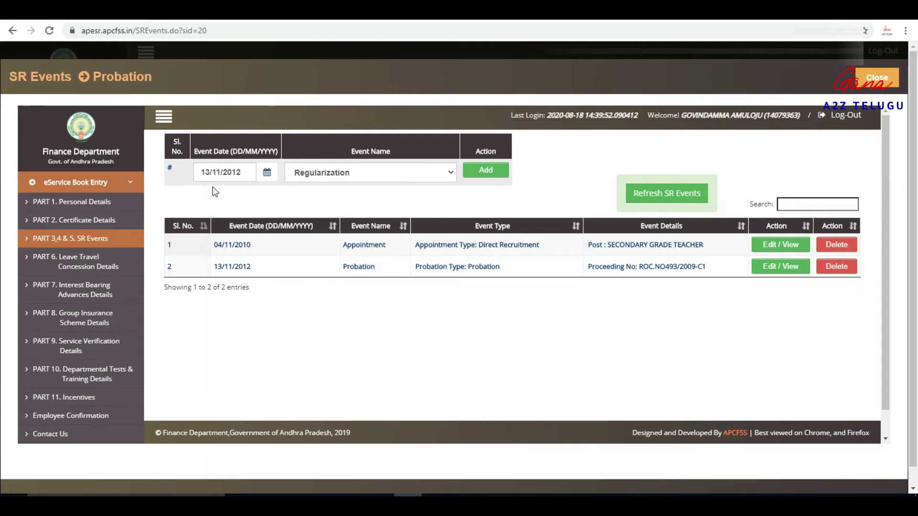
click(488, 170)
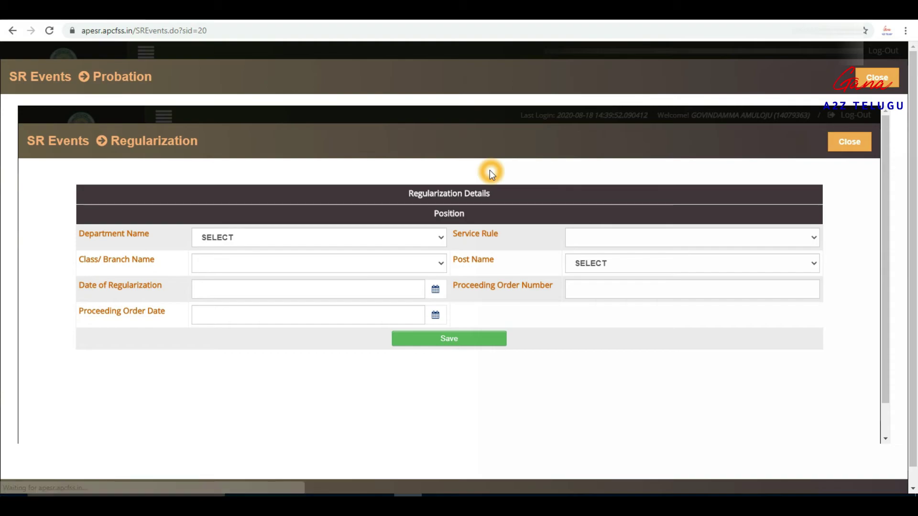
Step: Set Department to MAU02 Municipal Administration and Service Rule to MAU02S04
click(239, 240)
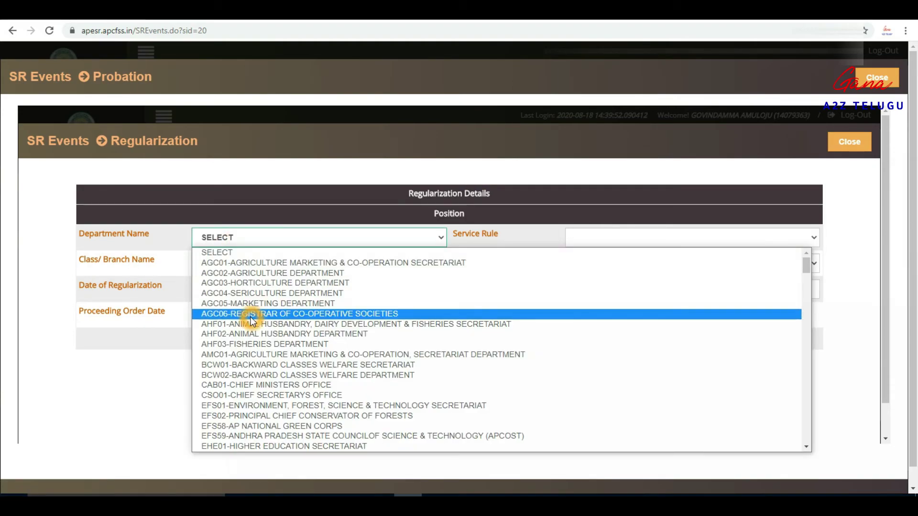
key(m)
key(Down)
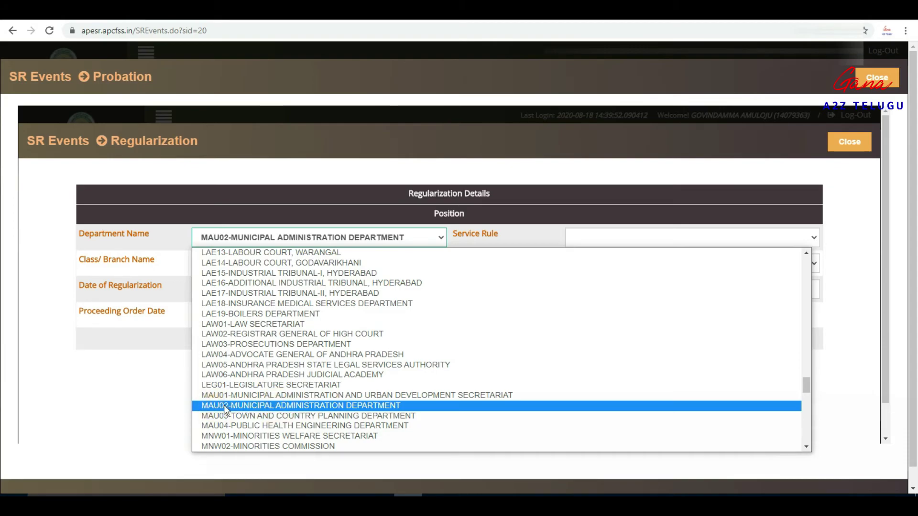
click(300, 406)
scroll(283, 422, down, 1)
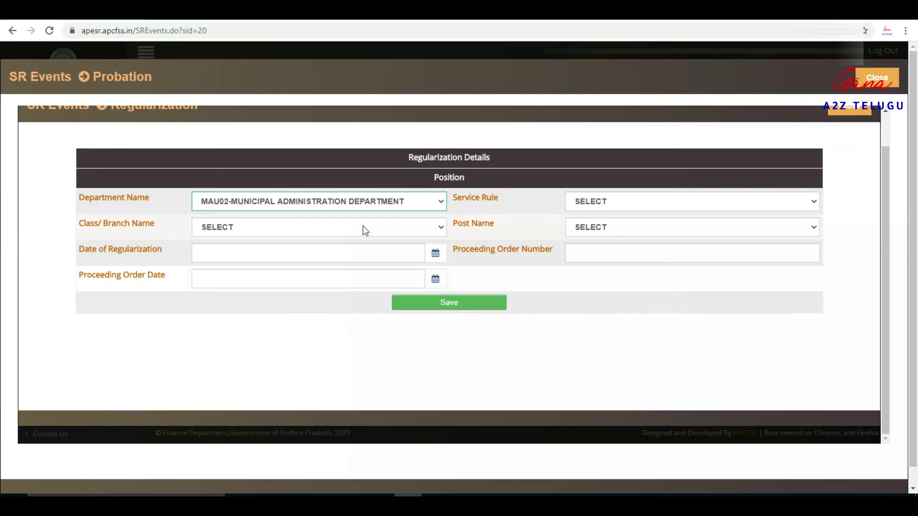
click(657, 201)
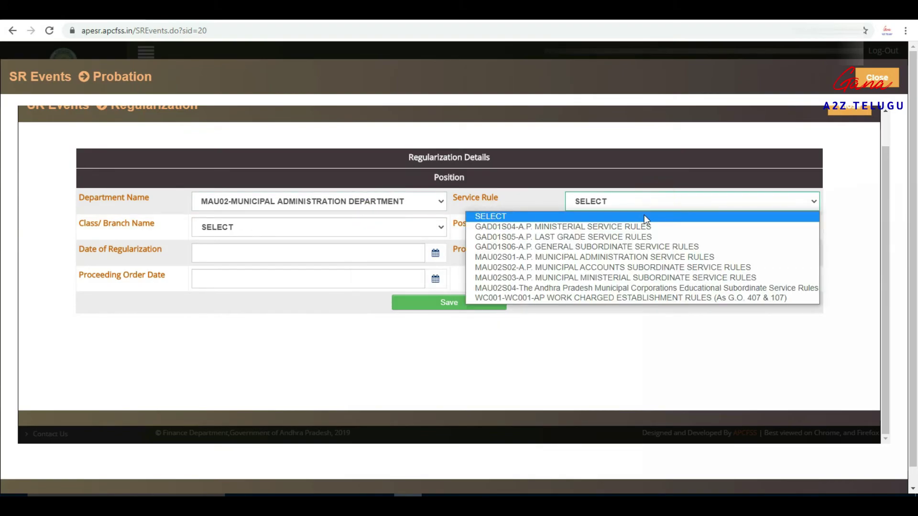
click(583, 288)
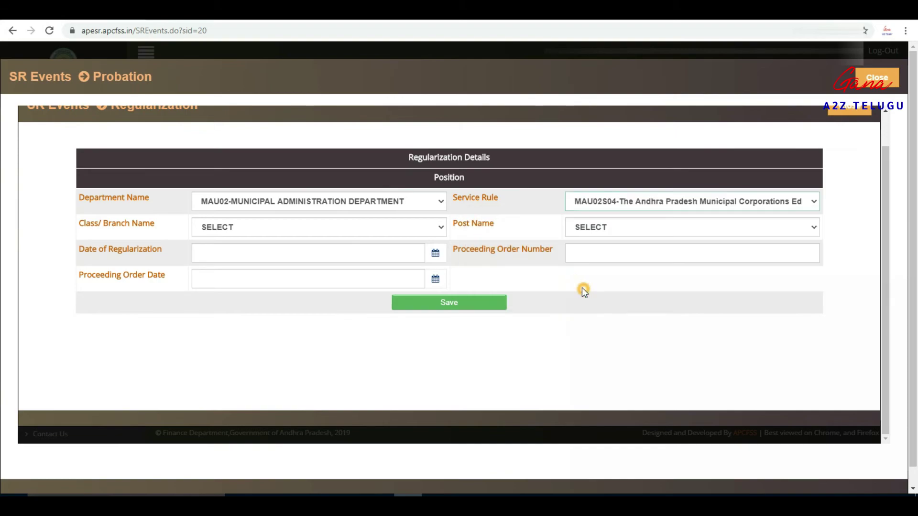
Step: Set Class/Branch to III and Post to SECONDARY GRADE TEACHER
click(280, 232)
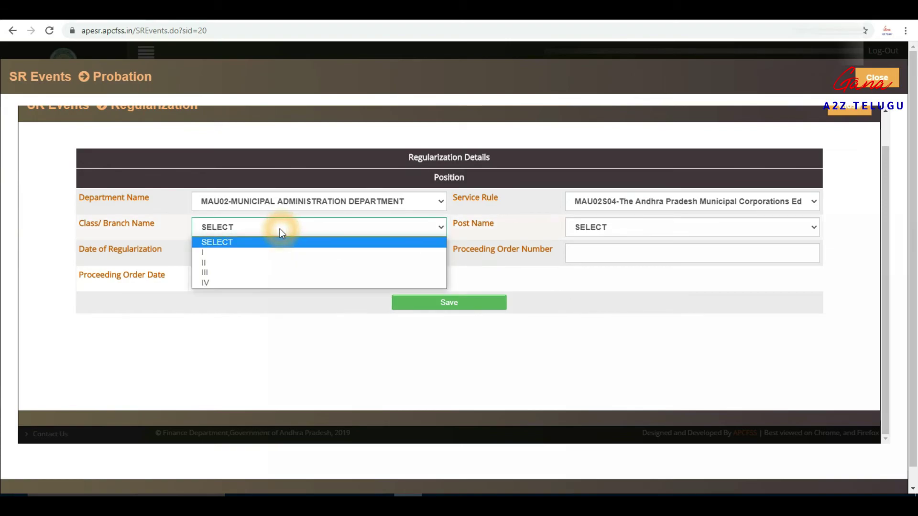
click(241, 272)
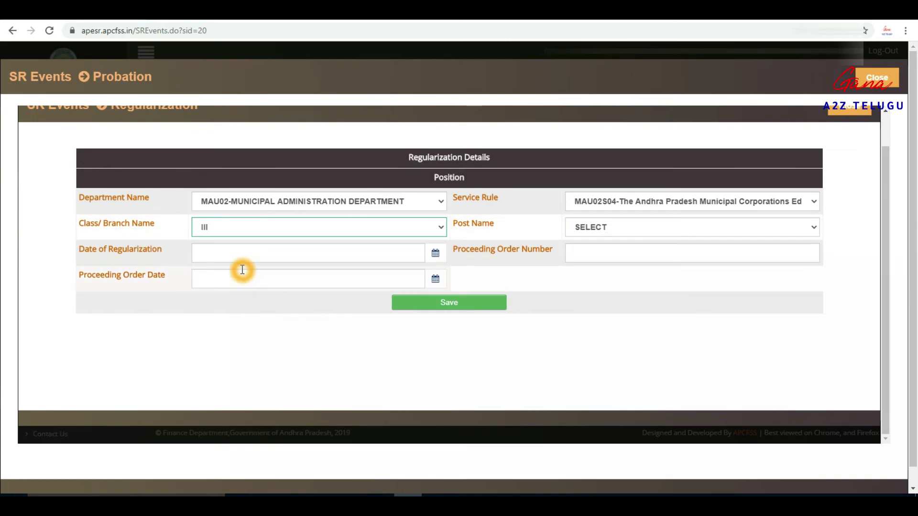
click(640, 227)
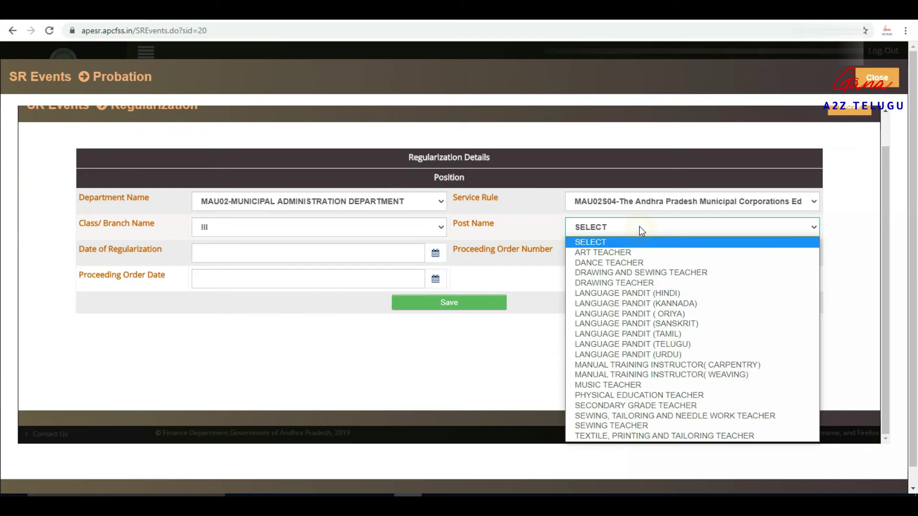
click(649, 406)
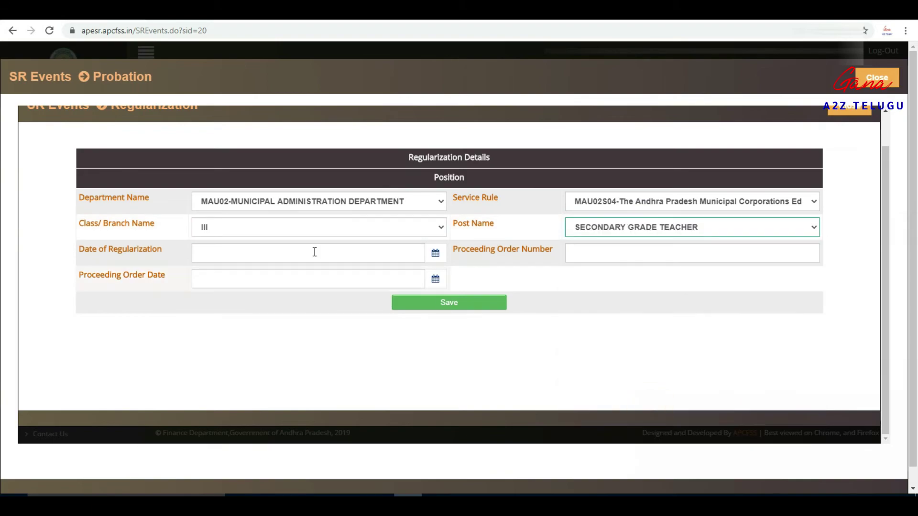
Step: Set the Date of Regularization to 13/11/2012
click(223, 258)
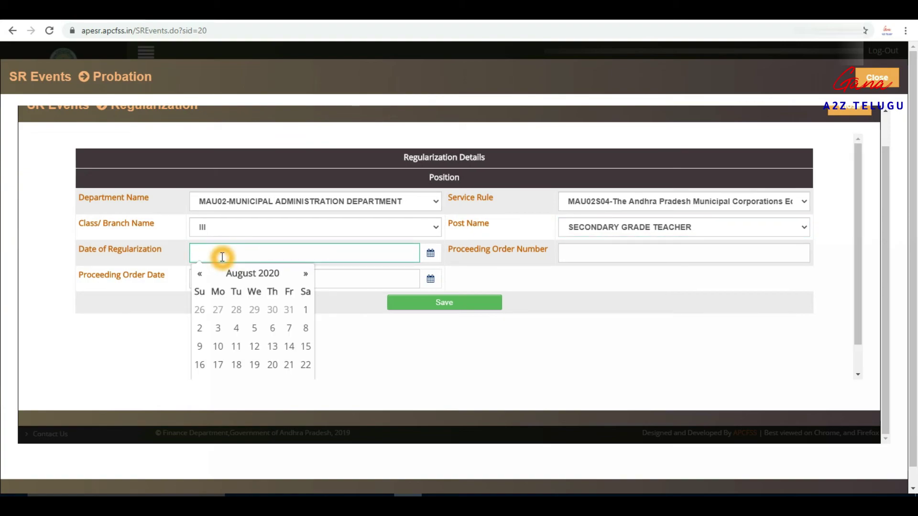
text(13/11/201)
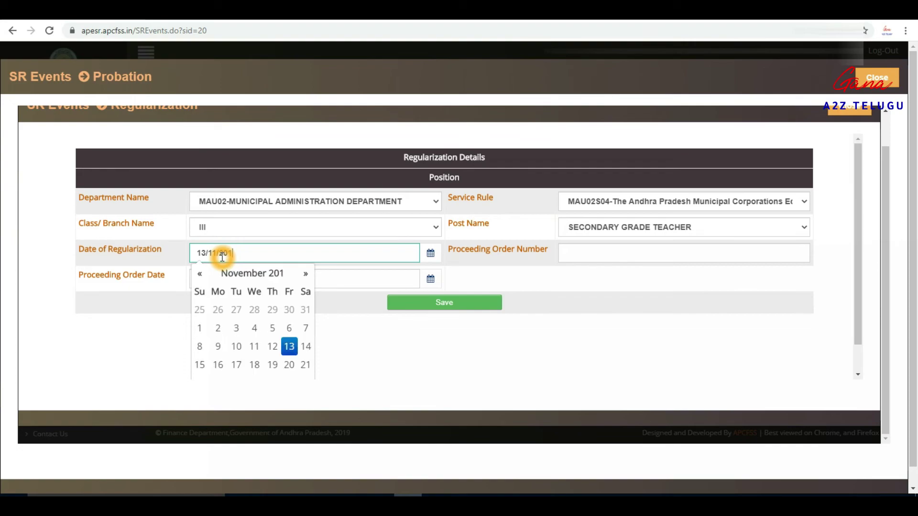
text(2)
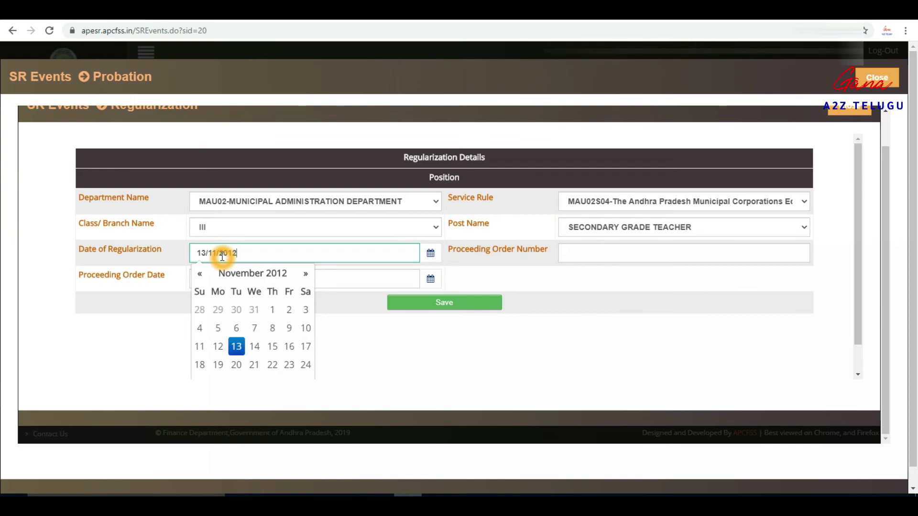
click(512, 260)
Step: Enter the proceeding order number and proceeding order date 12/06/2013
click(584, 253)
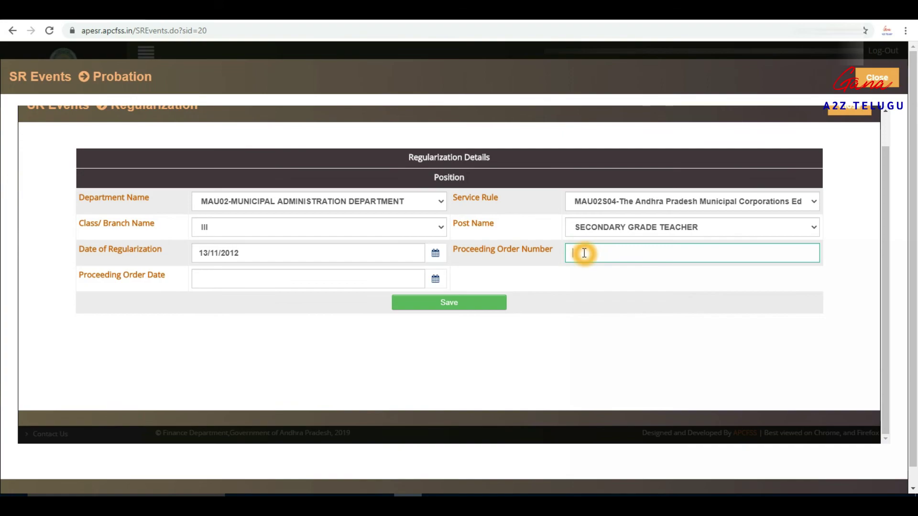
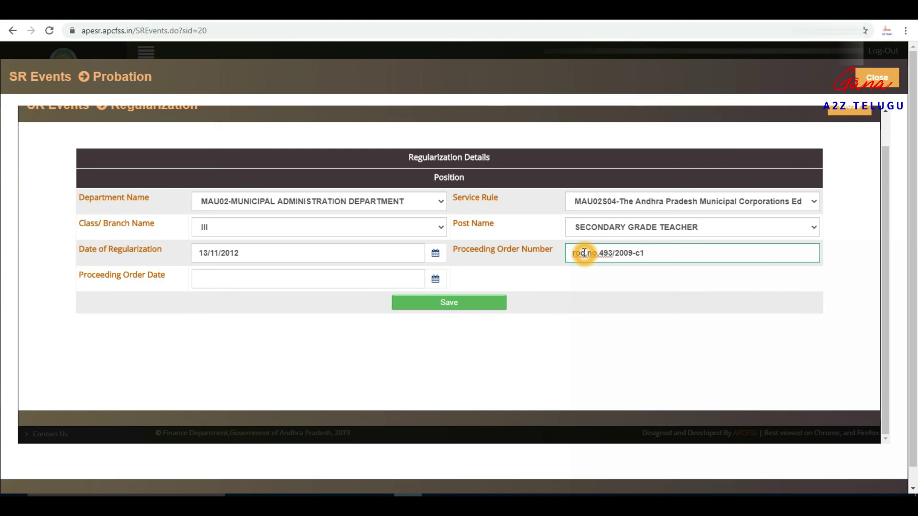
click(229, 281)
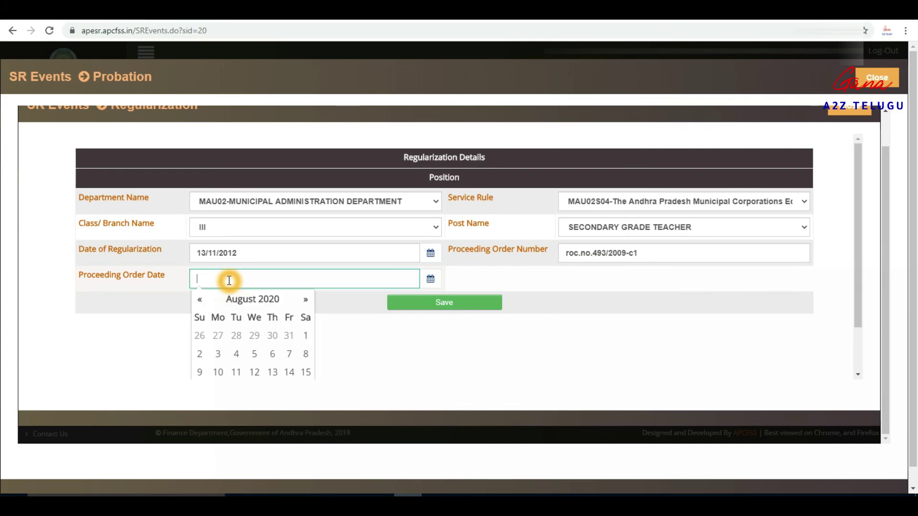
text(12/06/2013)
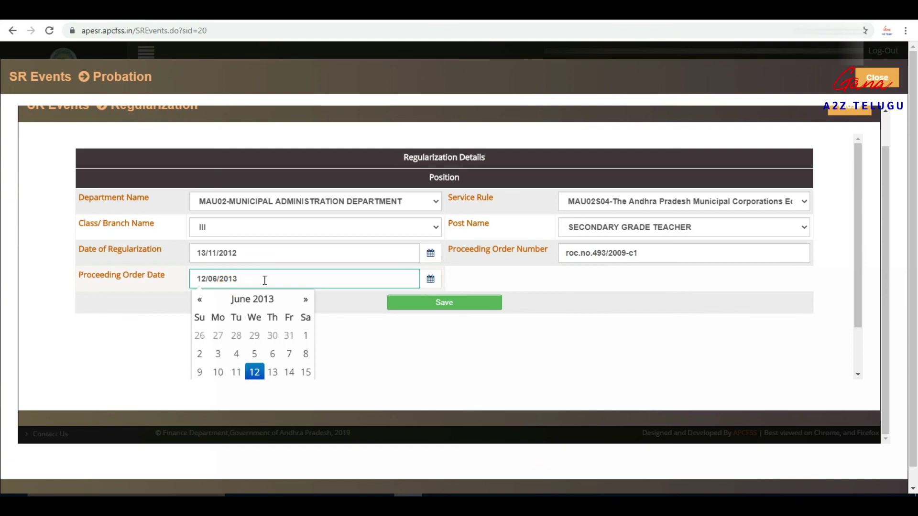
click(354, 346)
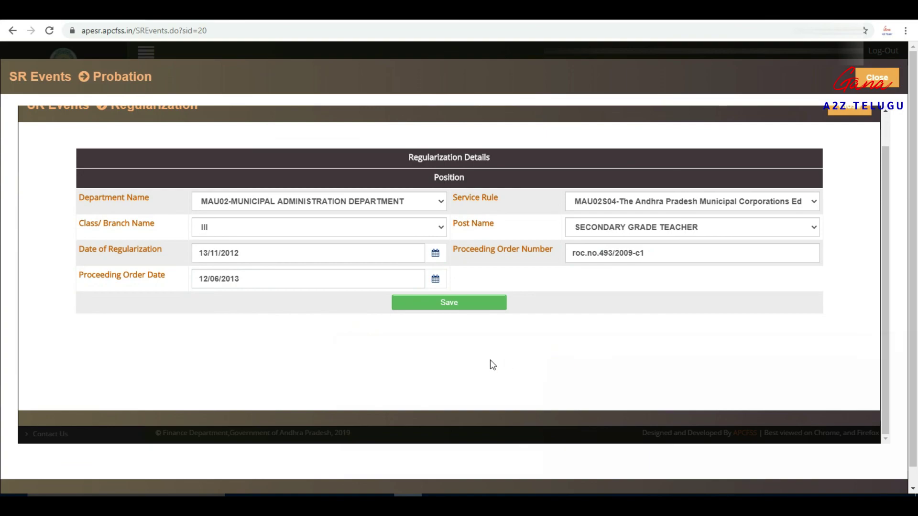
scroll(424, 351, down, 1)
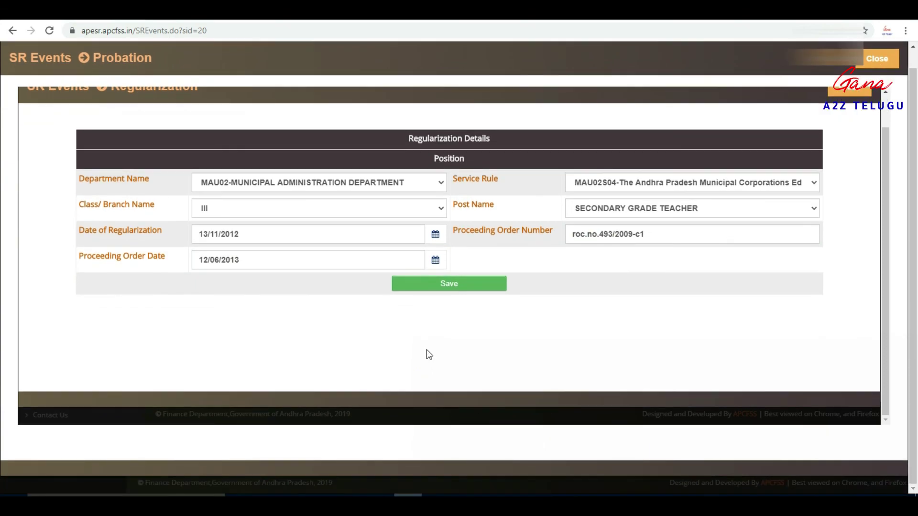
Step: Save the regularization details and confirm with OK
click(464, 285)
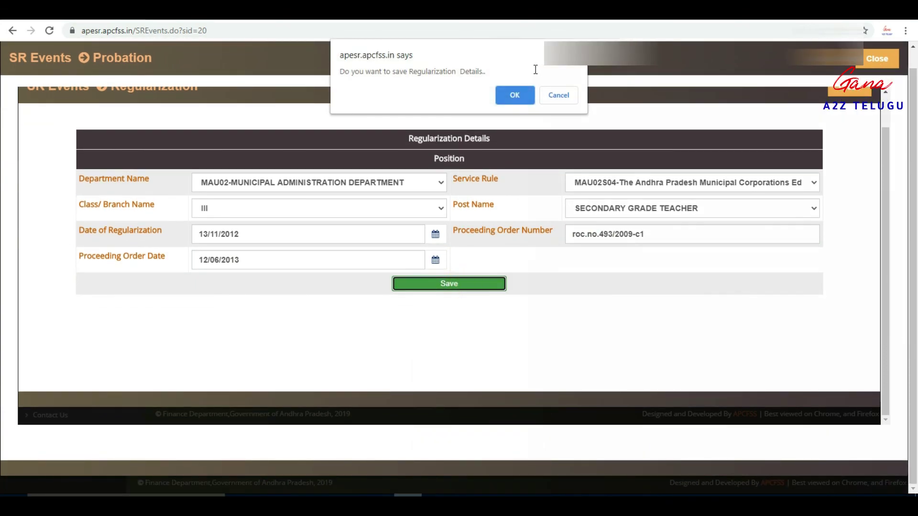
click(512, 95)
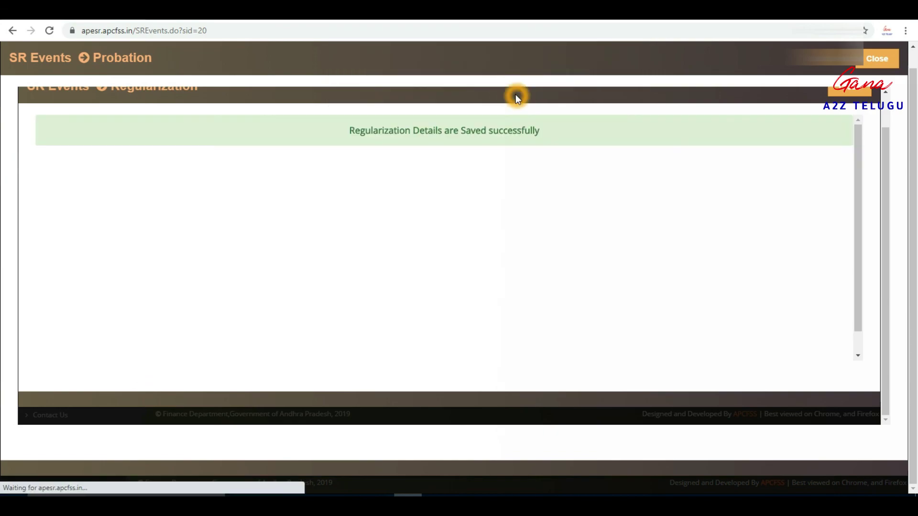